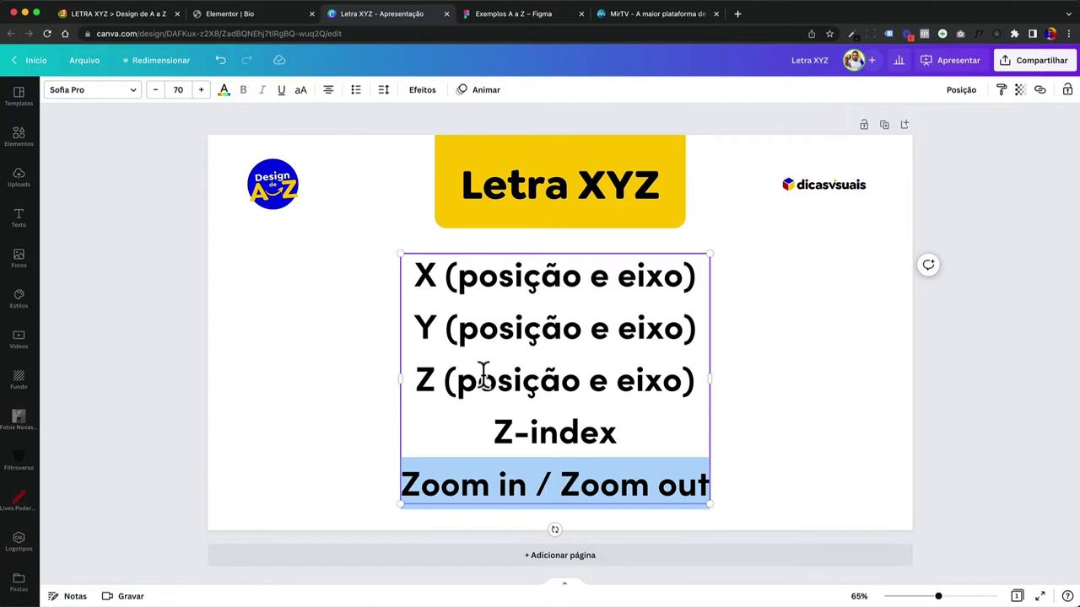
{"action": "left_click_drag", "start_coordinate": [415, 275], "coordinate": [704, 395]}
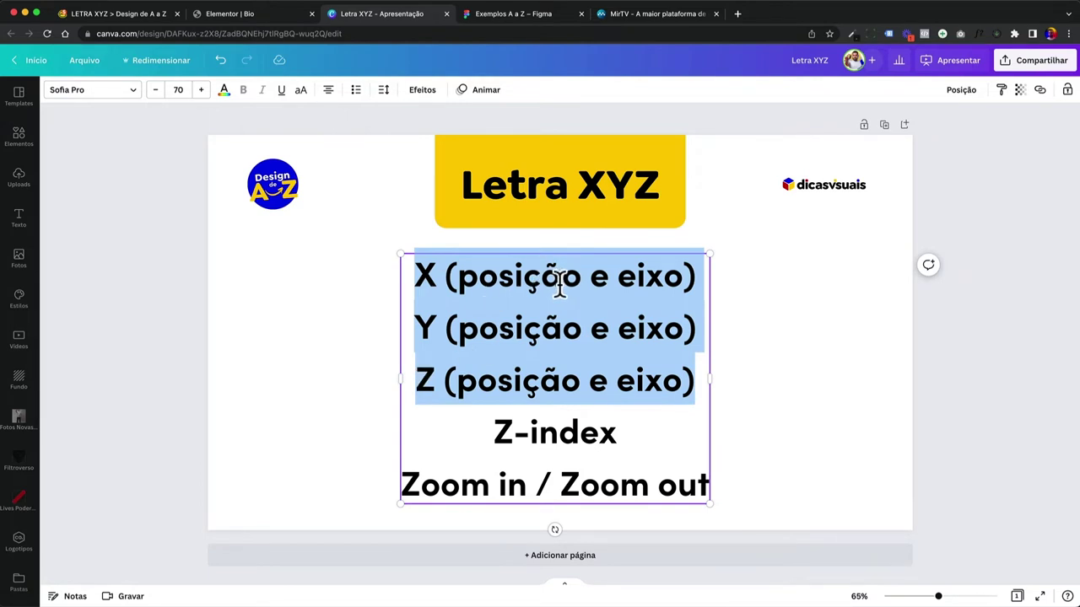
{"action": "left_click", "coordinate": [360, 287]}
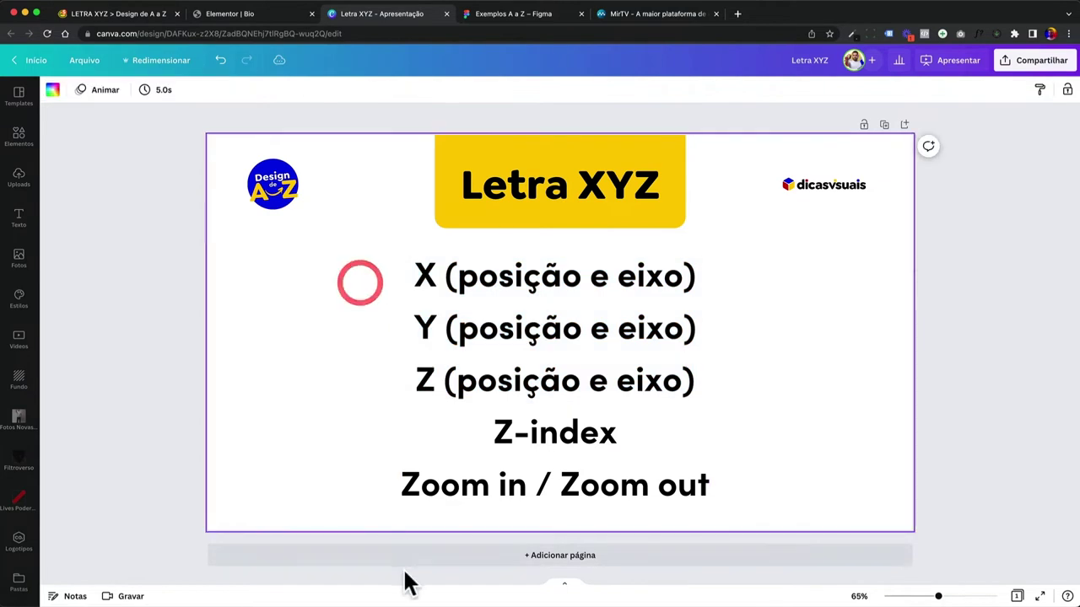
Add a second page to the presentation and place a circle near the page's upper-left corner
{"action": "left_click", "coordinate": [411, 555]}
{"action": "left_click", "coordinate": [417, 495]}
{"action": "key", "text": "c"}
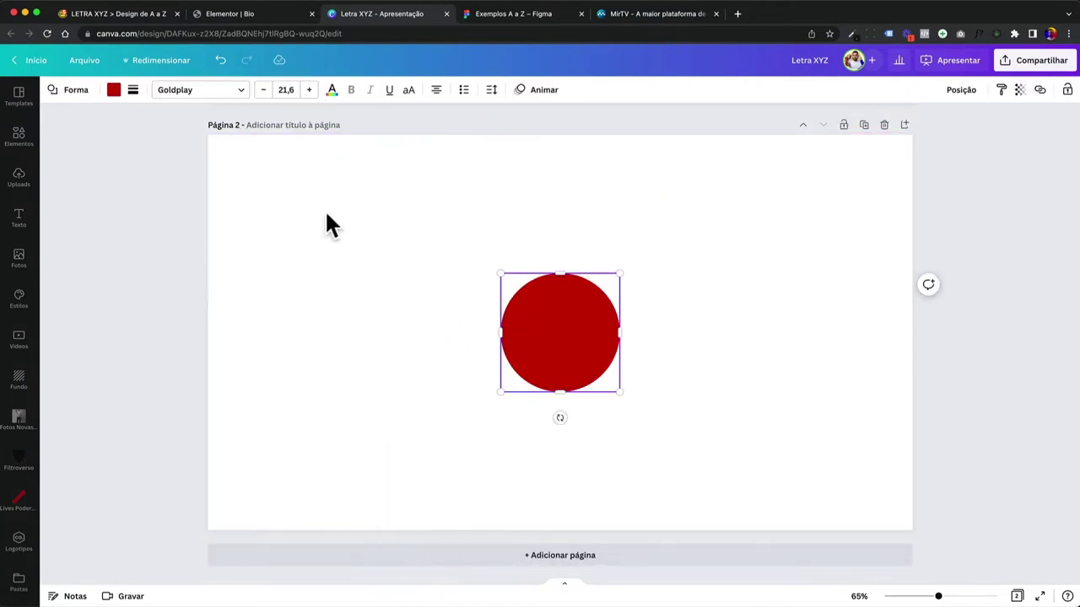
{"action": "left_click", "coordinate": [356, 212]}
{"action": "left_click_drag", "start_coordinate": [602, 313], "coordinate": [338, 193]}
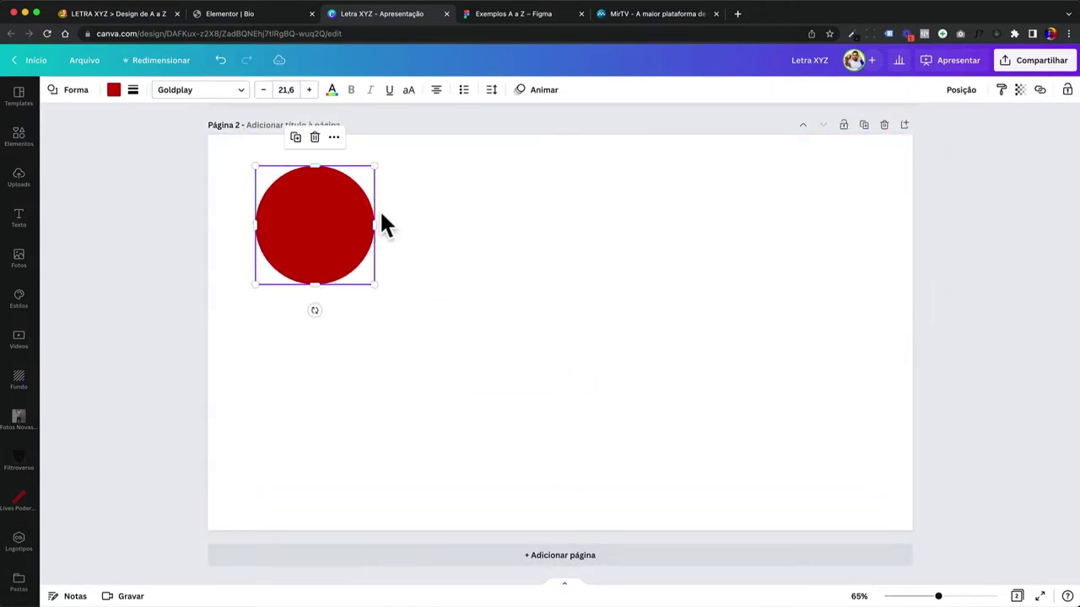
Stretch the circle horizontally into an ellipse about 604 wide and shrink it back to a round shape
{"action": "left_click_drag", "start_coordinate": [330, 242], "coordinate": [467, 233]}
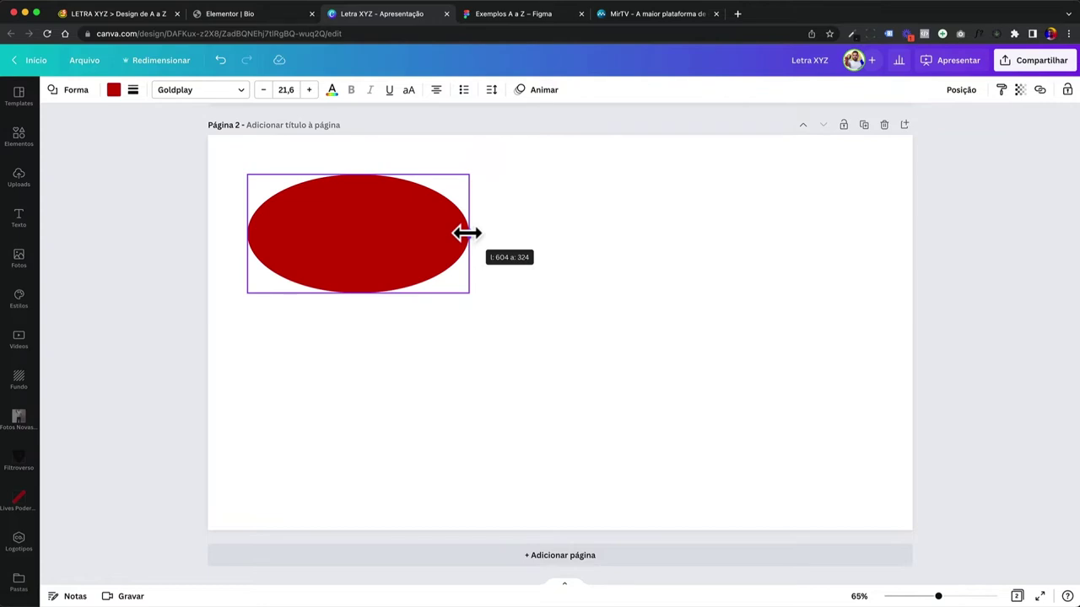
{"action": "left_click_drag", "start_coordinate": [467, 234], "coordinate": [363, 234]}
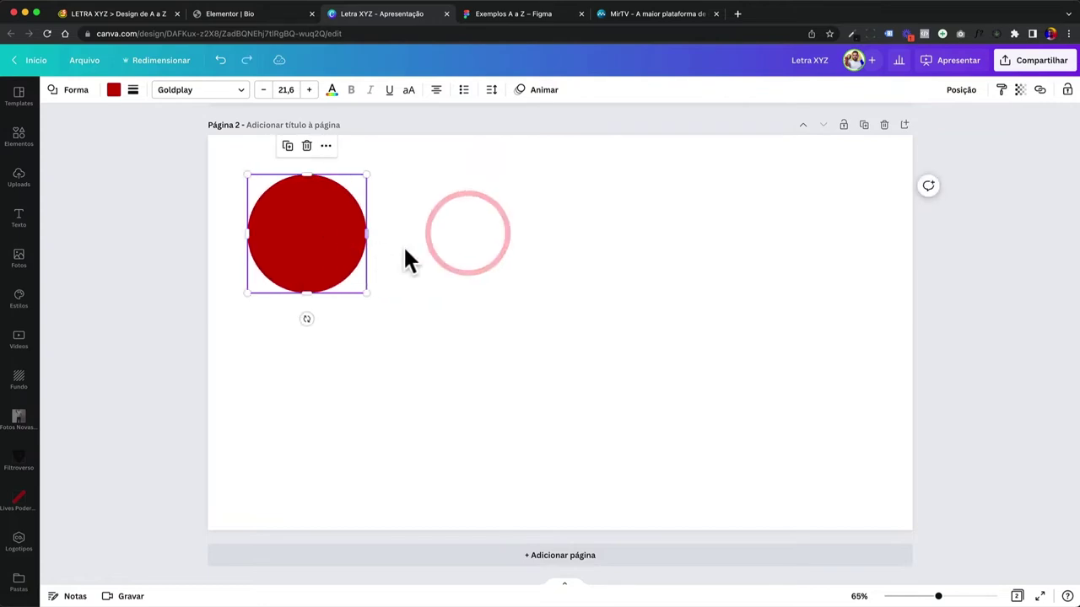
Highlight the three lines about X, Y and Z position and axis on the first page
{"action": "scroll", "coordinate": [470, 274], "scroll_direction": "up", "scroll_amount": 5}
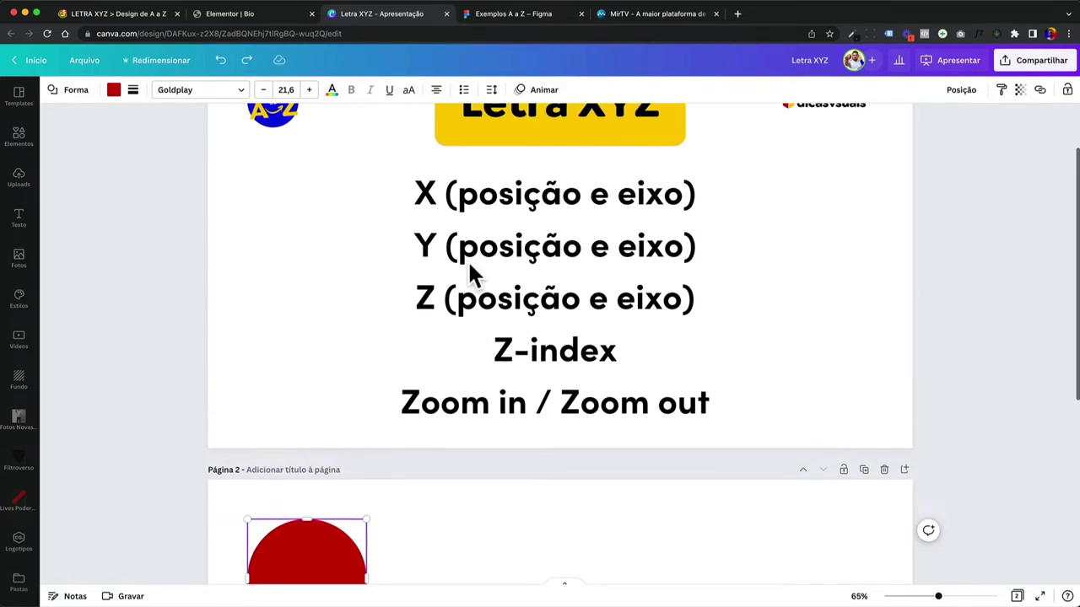
{"action": "left_click", "coordinate": [470, 274]}
{"action": "left_click_drag", "start_coordinate": [417, 232], "coordinate": [690, 334]}
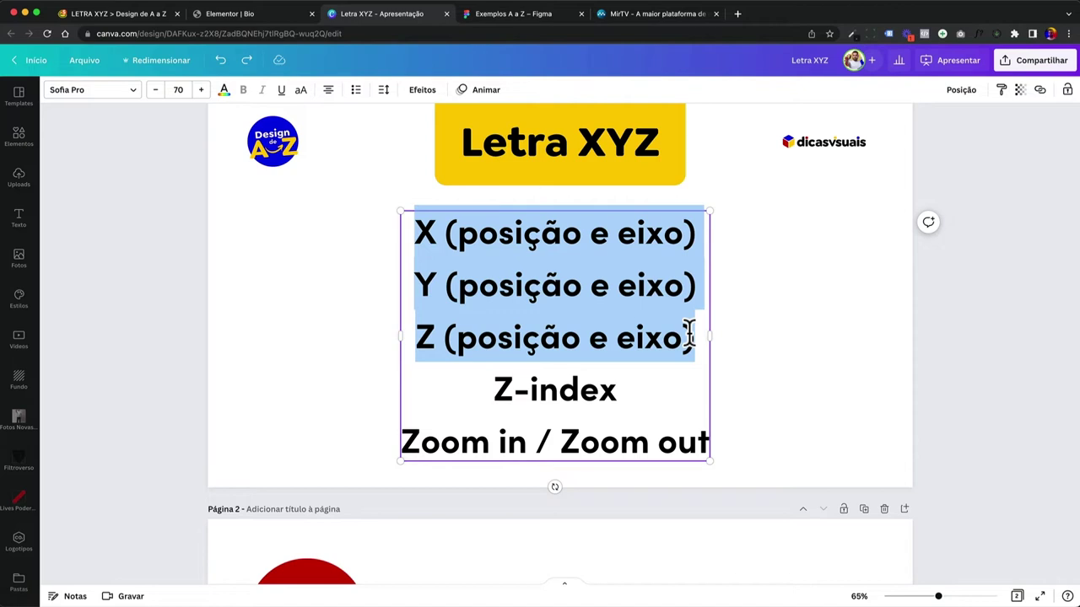
Switch to the Figma file Exemplos A a Z and duplicate Frame 1
{"action": "left_click", "coordinate": [506, 15]}
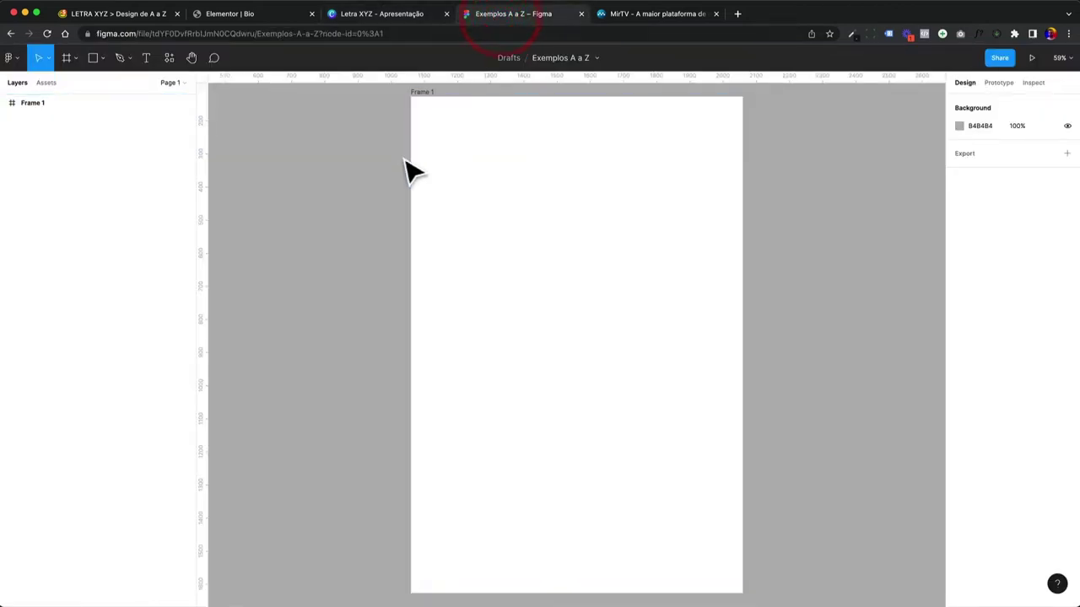
{"action": "scroll", "coordinate": [513, 236], "scroll_direction": "down", "scroll_amount": 10}
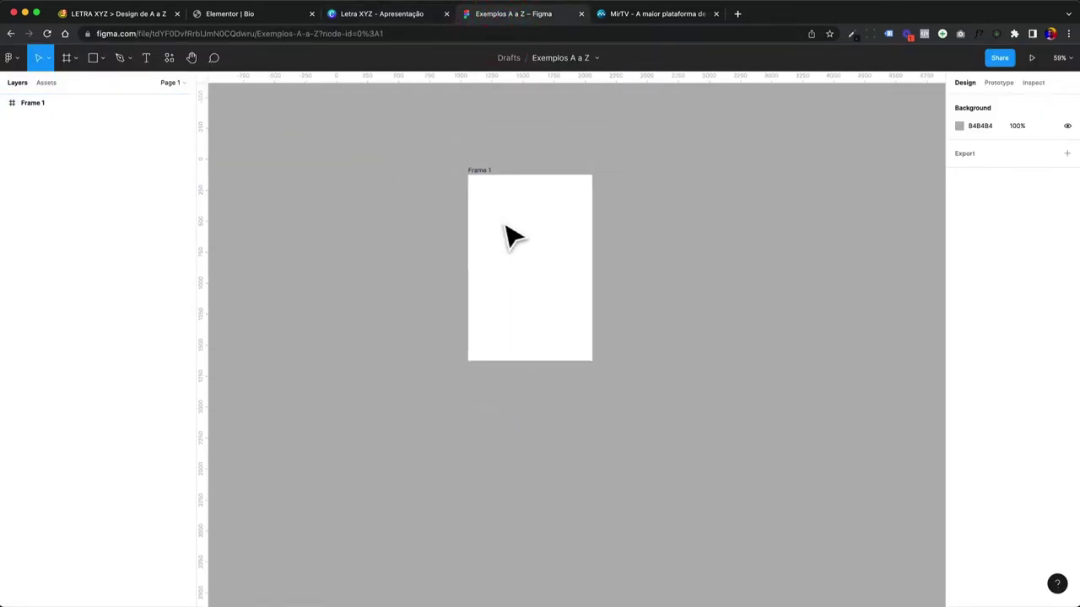
{"action": "left_click", "coordinate": [503, 204]}
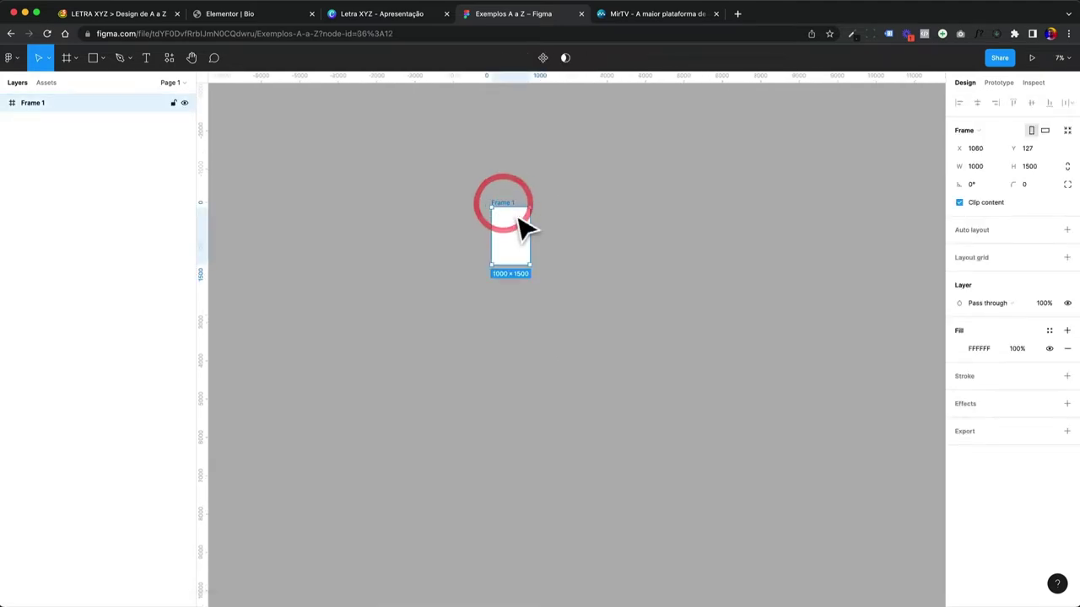
{"action": "key", "text": "super+d"}
{"action": "left_click_drag", "start_coordinate": [553, 215], "coordinate": [638, 204]}
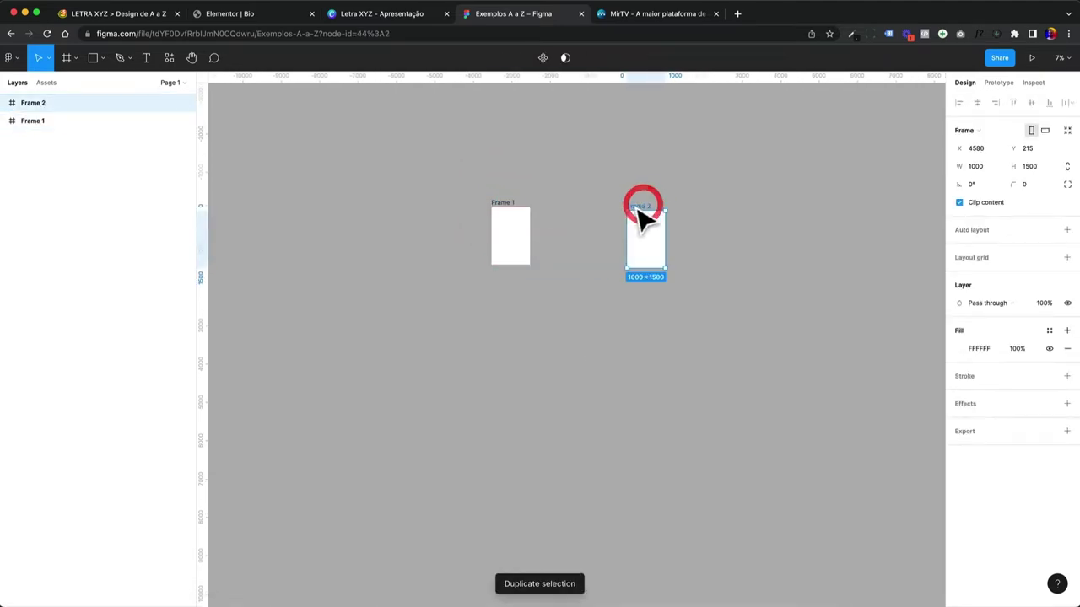
{"action": "key", "text": "super+z"}
{"action": "left_click_drag", "start_coordinate": [552, 215], "coordinate": [615, 224]}
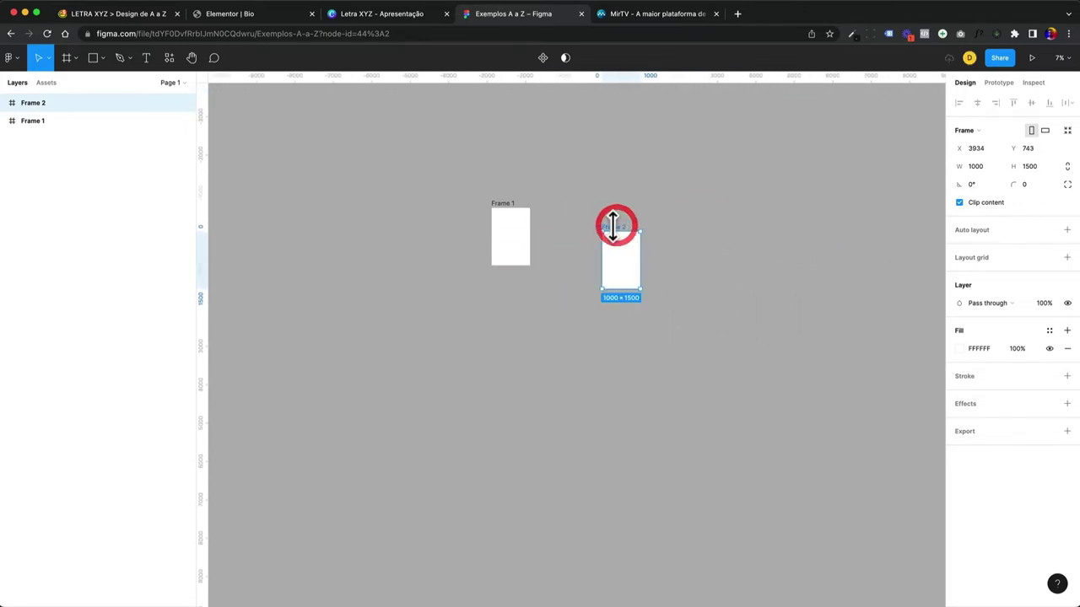
{"action": "key", "text": "super+z"}
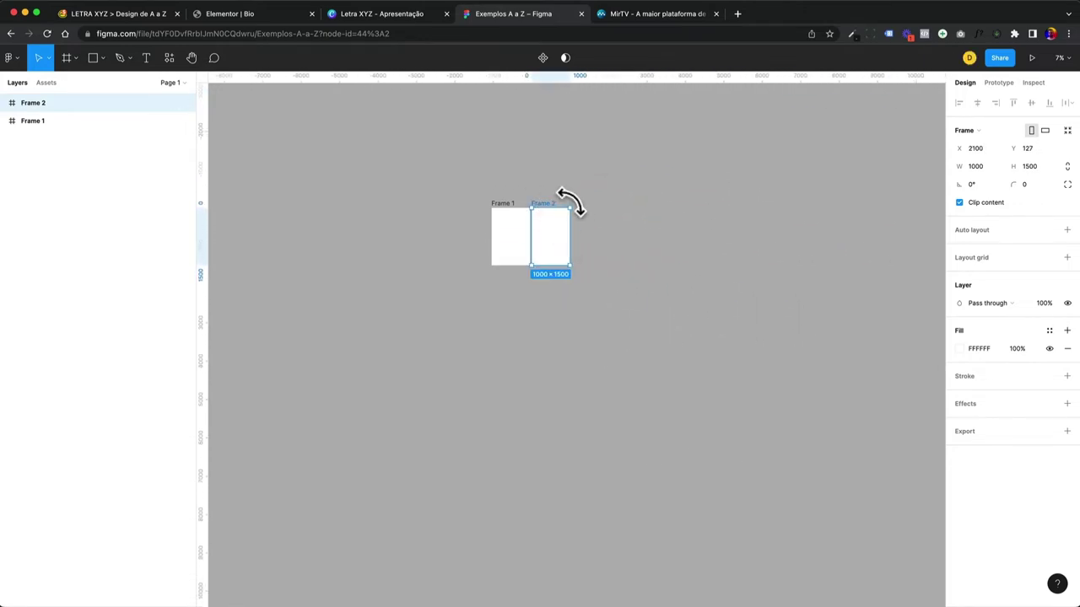
Move the duplicated frame sideways to about X 2511, level with Frame 1, leaving a gap of about 451
{"action": "left_click_drag", "start_coordinate": [550, 217], "coordinate": [566, 217]}
{"action": "left_click", "coordinate": [450, 182]}
{"action": "left_click_drag", "start_coordinate": [530, 249], "coordinate": [688, 327]}
{"action": "left_click", "coordinate": [645, 332]}
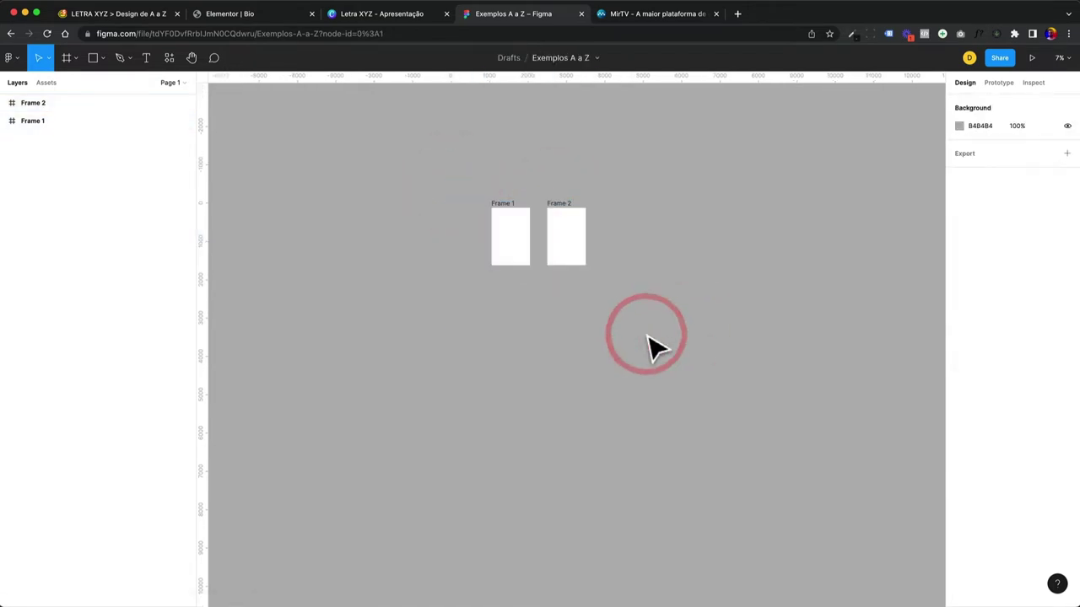
Select both frames together and examine their X and Y position values
{"action": "scroll", "coordinate": [656, 348], "scroll_direction": "down", "scroll_amount": 5}
{"action": "scroll", "coordinate": [649, 346], "scroll_direction": "up", "scroll_amount": 5}
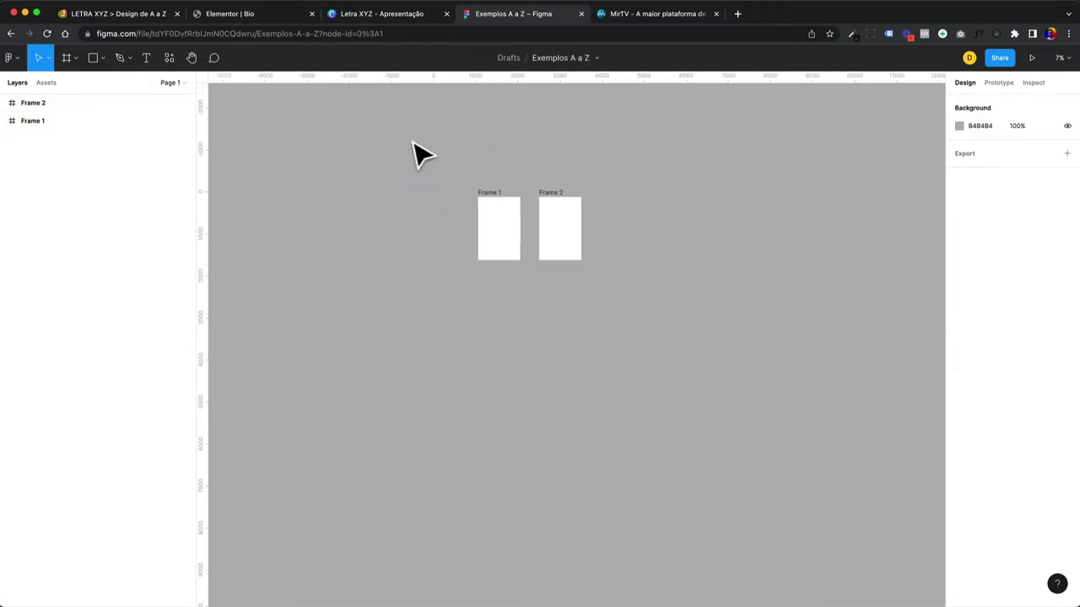
{"action": "left_click_drag", "start_coordinate": [414, 152], "coordinate": [764, 380]}
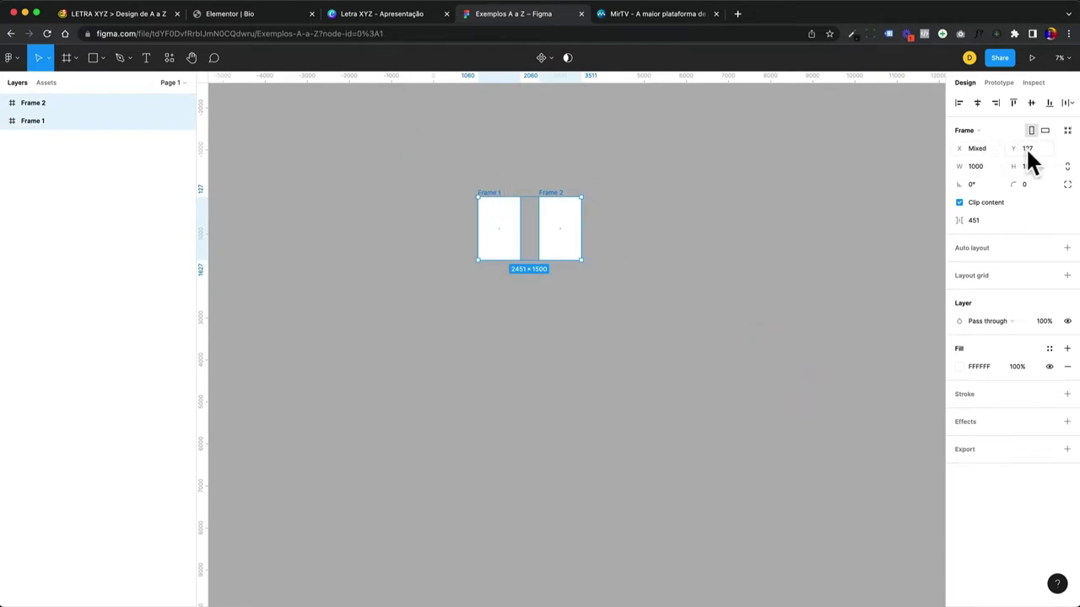
{"action": "left_click", "coordinate": [726, 205]}
Set Frame 2's position to X 0 and Y 0, and delete Frame 1
{"action": "left_click", "coordinate": [548, 193]}
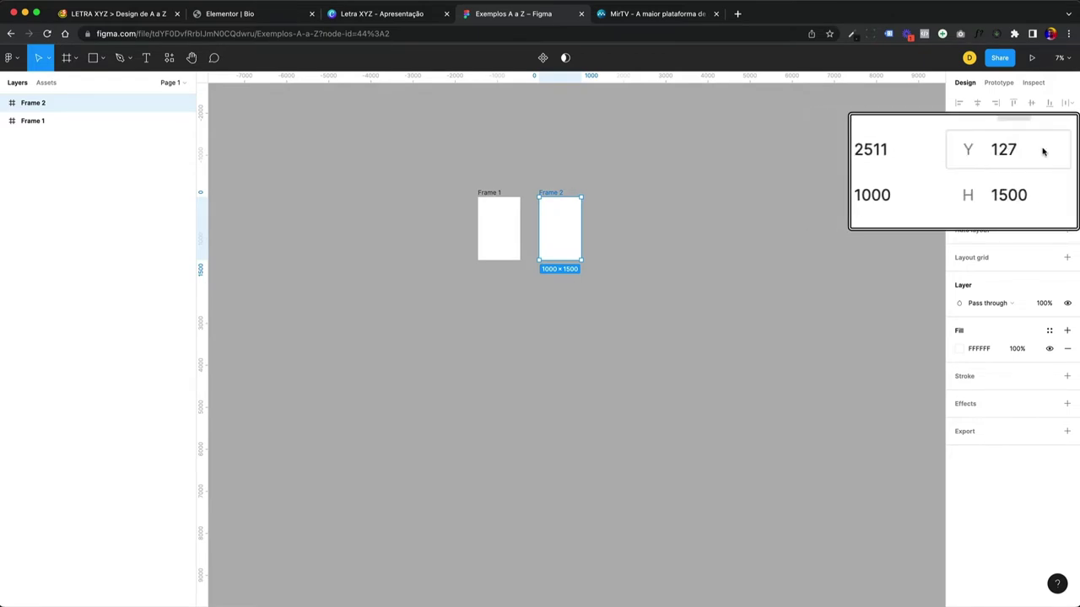
{"action": "left_click", "coordinate": [988, 153]}
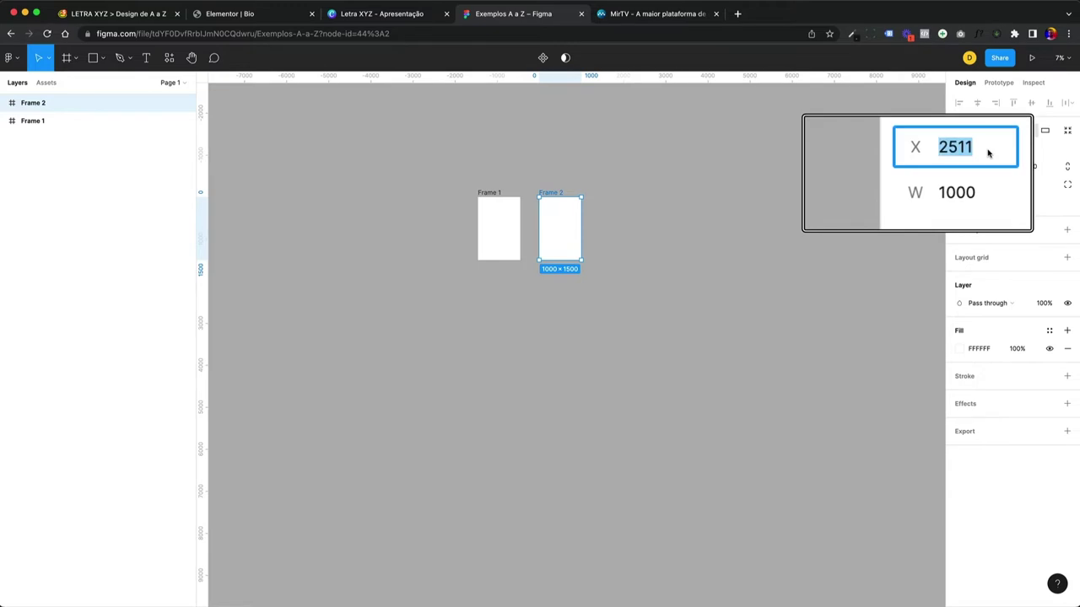
{"action": "key", "text": "Tab"}
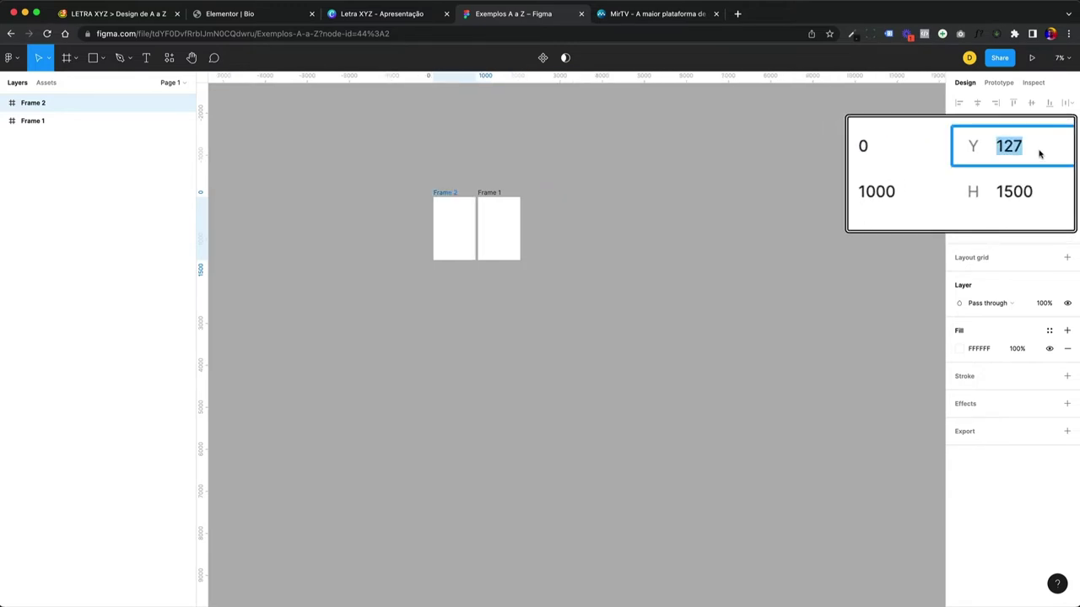
{"action": "type", "text": "0"}
{"action": "key", "text": "Return"}
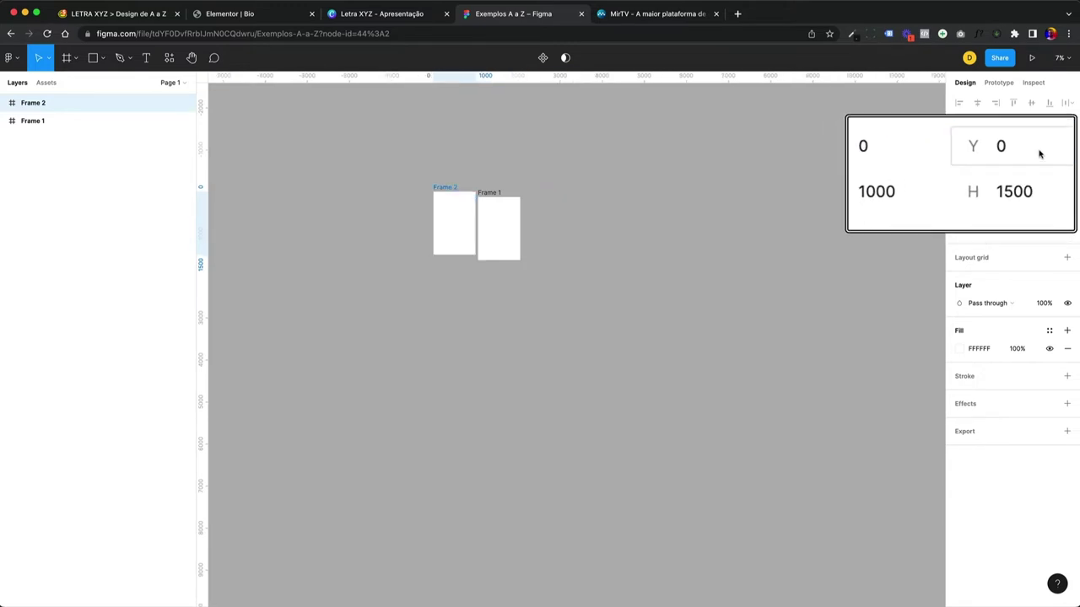
{"action": "left_click", "coordinate": [492, 211]}
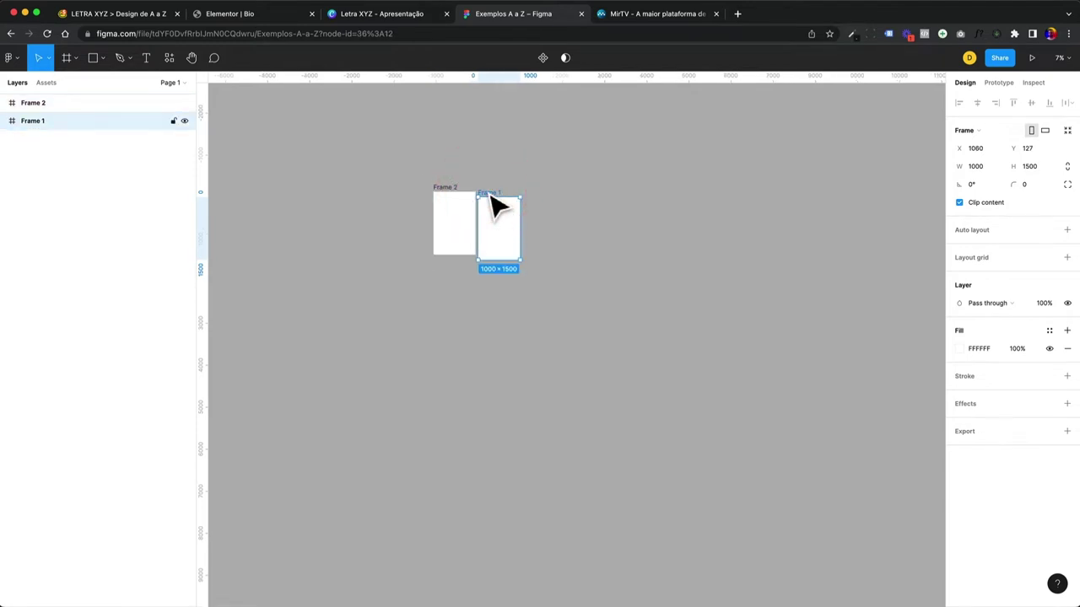
{"action": "key", "text": "Delete"}
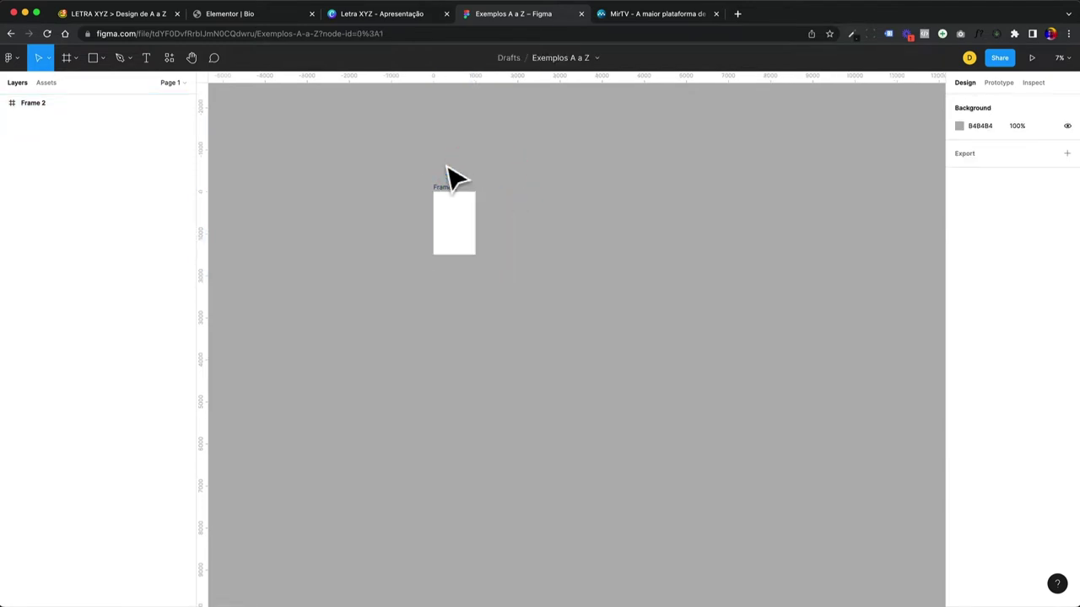
Draw a vertical line about 4510 long along Frame 2's left edge at X 0, with a stroke weight of 15
{"action": "key", "text": "l"}
{"action": "left_click_drag", "start_coordinate": [433, 167], "coordinate": [432, 356]}
{"action": "mouse_move", "coordinate": [1019, 310]}
{"action": "left_mouse_down"}
{"action": "mouse_move", "coordinate": [1032, 305]}
{"action": "mouse_move", "coordinate": [1019, 306]}
{"action": "left_mouse_up"}
Duplicate the vertical line, rotate the copy to horizontal and align it with Frame 2's top edge at Y 0
{"action": "key", "text": "super+d"}
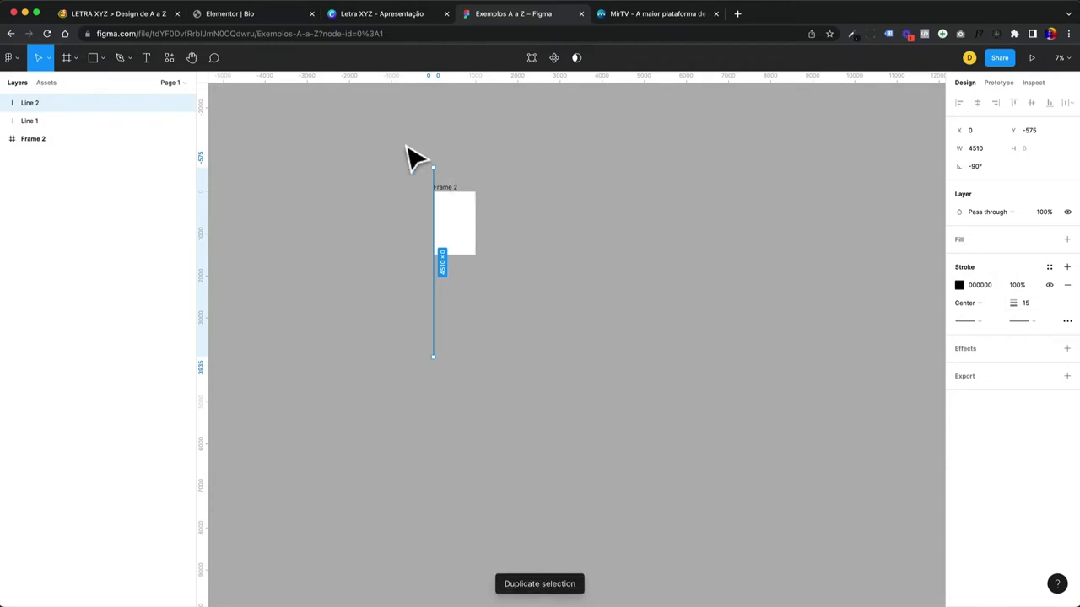
{"action": "left_click_drag", "start_coordinate": [447, 171], "coordinate": [535, 273]}
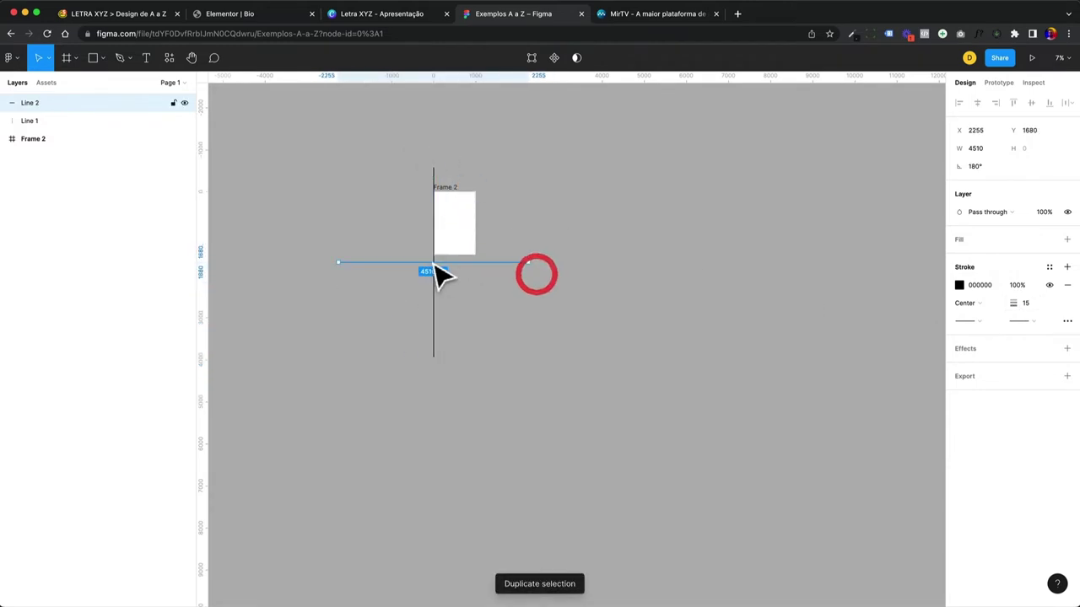
{"action": "left_click_drag", "start_coordinate": [434, 248], "coordinate": [447, 213]}
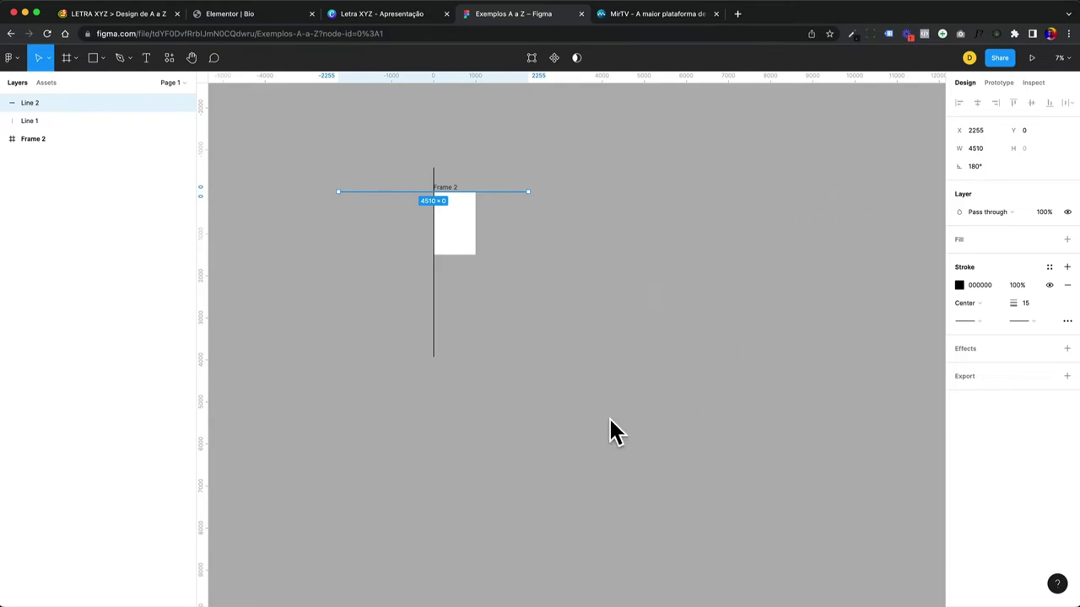
Set Frame 2's position to X -500 and Y -3000
{"action": "left_click", "coordinate": [433, 173]}
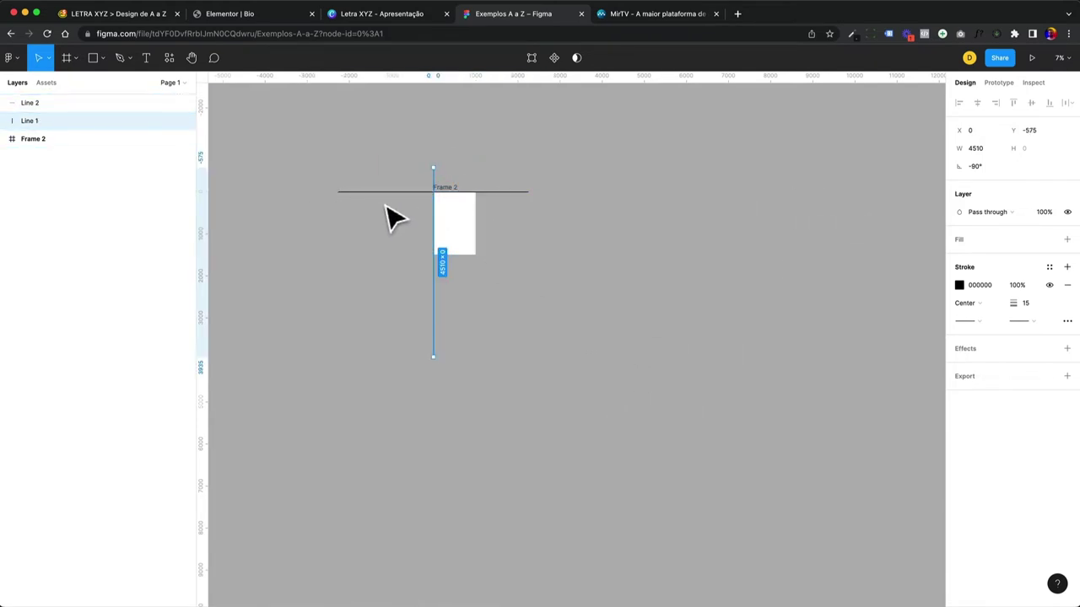
{"action": "left_click", "coordinate": [447, 189]}
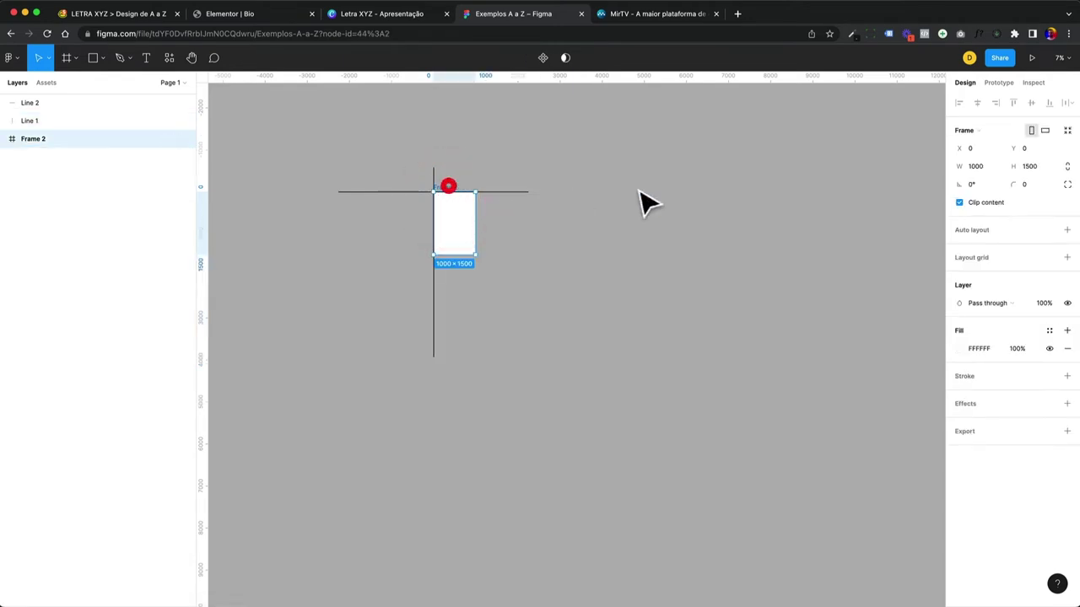
{"action": "left_click", "coordinate": [981, 149]}
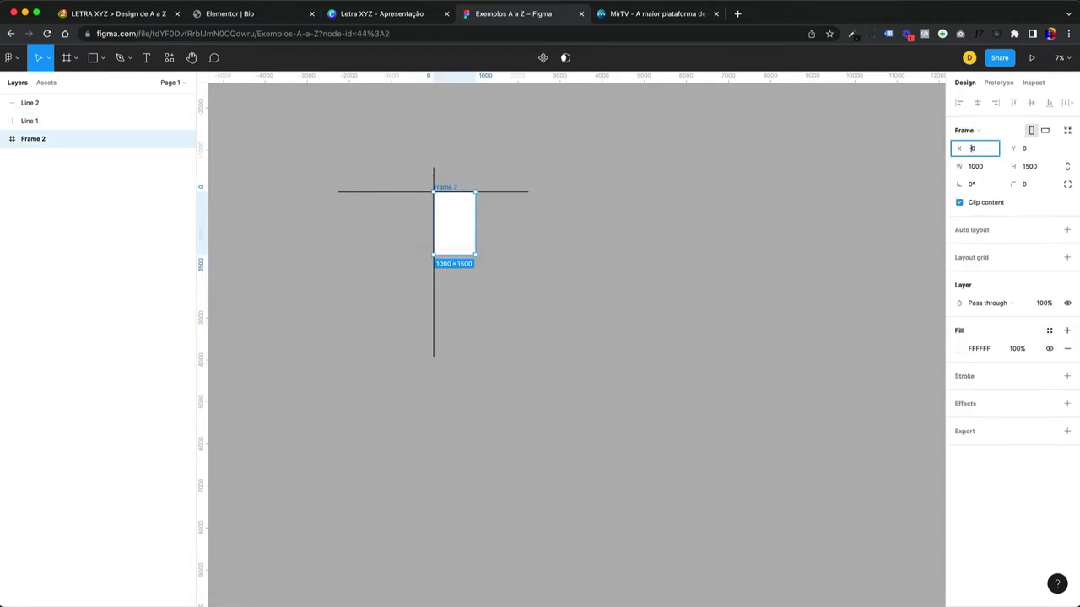
{"action": "key", "text": "Return"}
{"action": "key", "text": "super+z"}
{"action": "key", "text": "Return"}
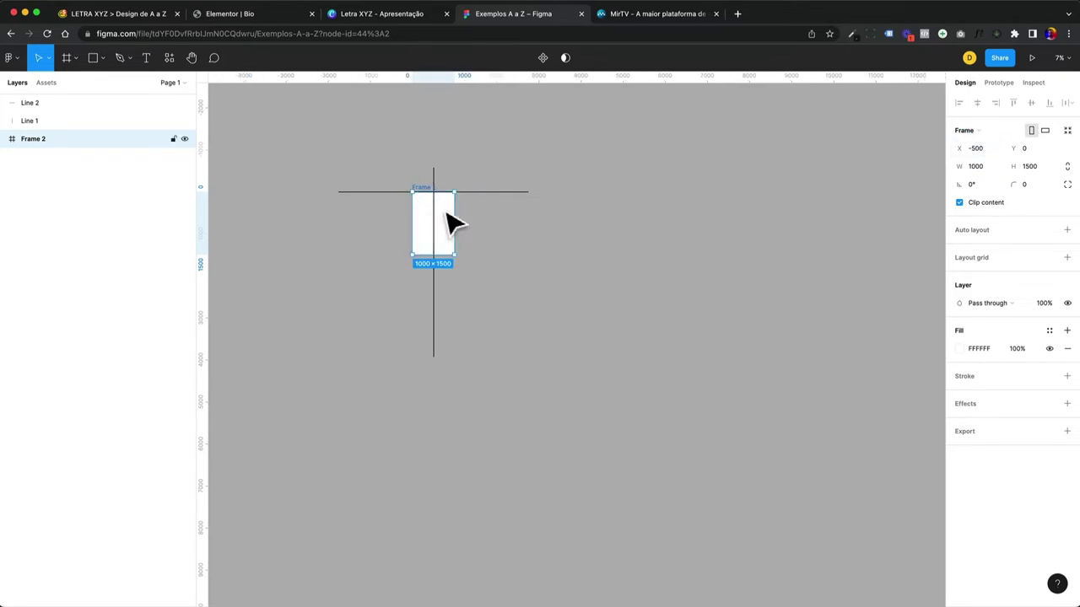
{"action": "left_click", "coordinate": [1029, 149]}
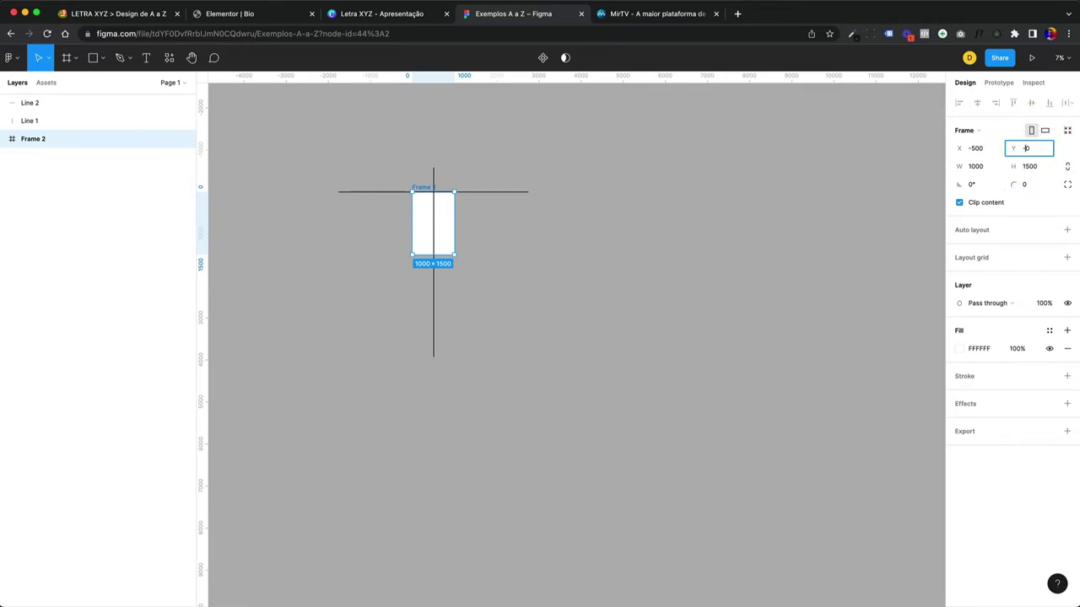
{"action": "key", "text": "Return"}
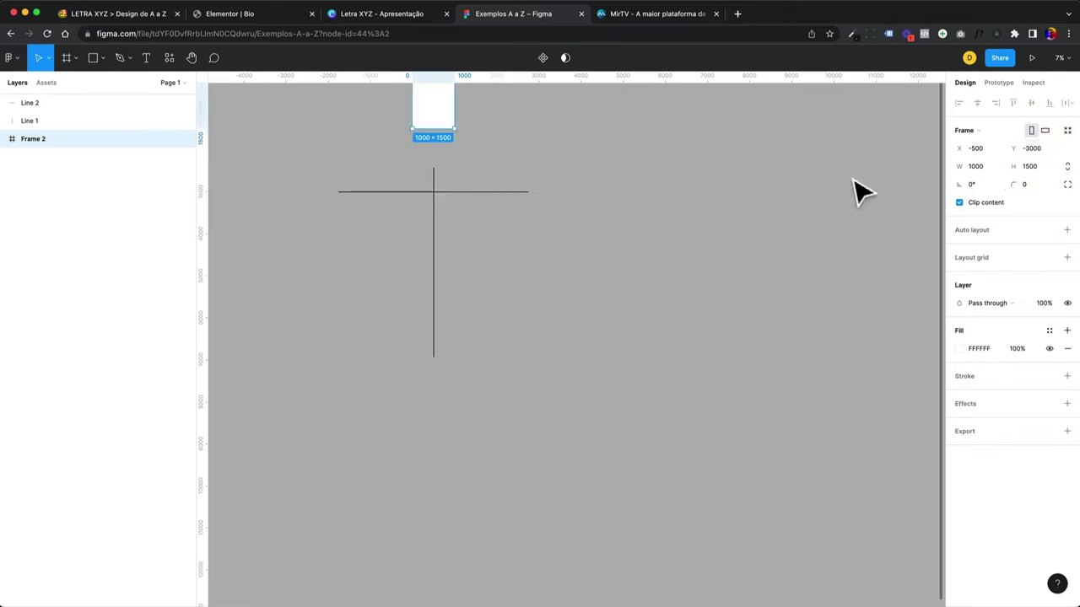
Set Frame 2's position to Y 350 and X 2345
{"action": "type", "text": "35"}
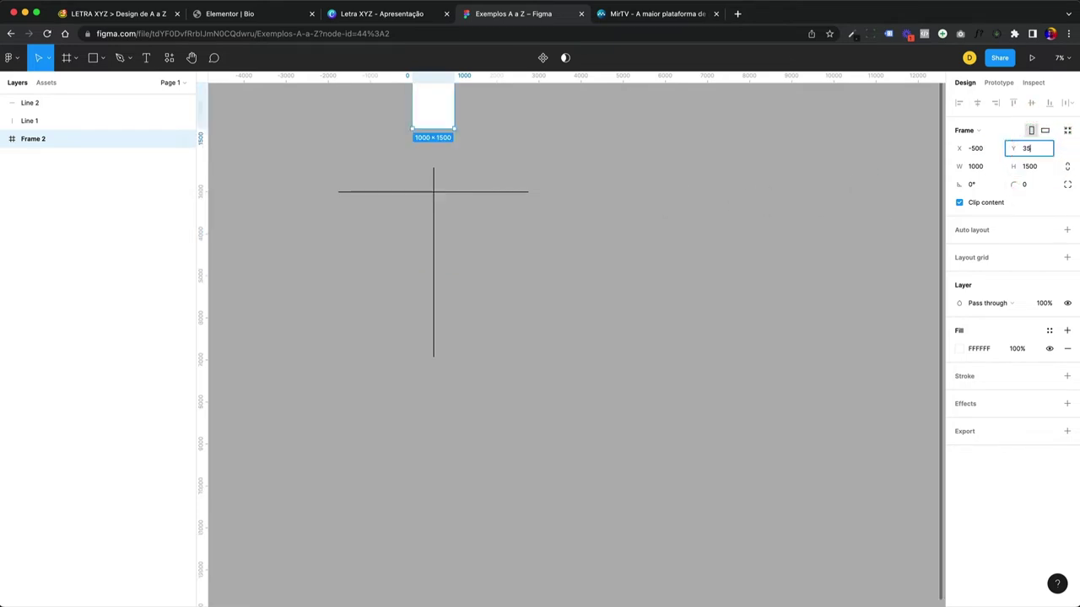
{"action": "type", "text": "0"}
{"action": "key", "text": "Return"}
{"action": "left_click", "coordinate": [984, 151]}
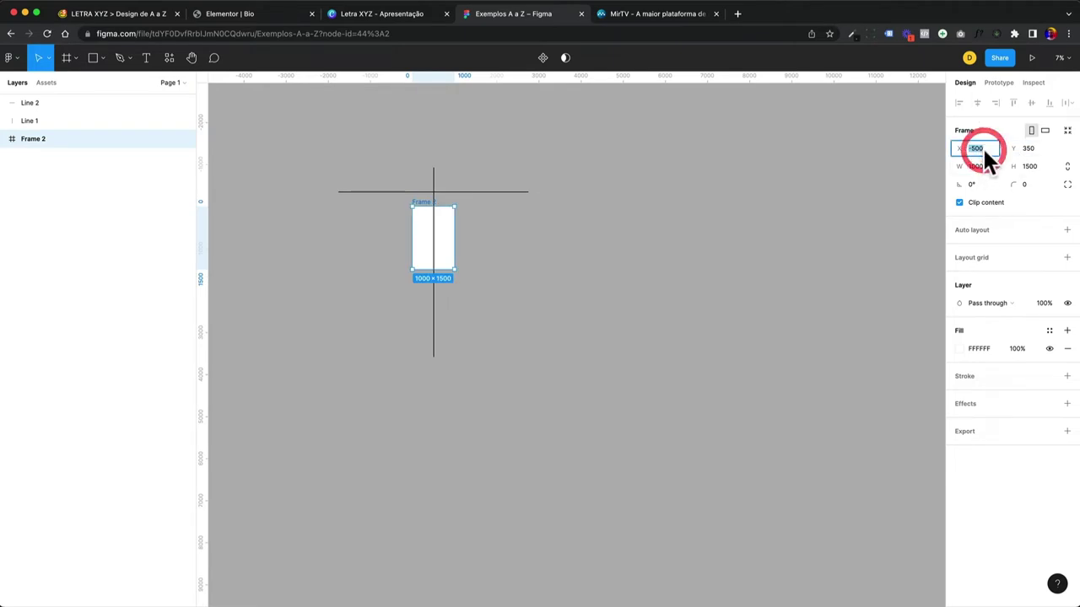
{"action": "type", "text": "2345"}
{"action": "key", "text": "Return"}
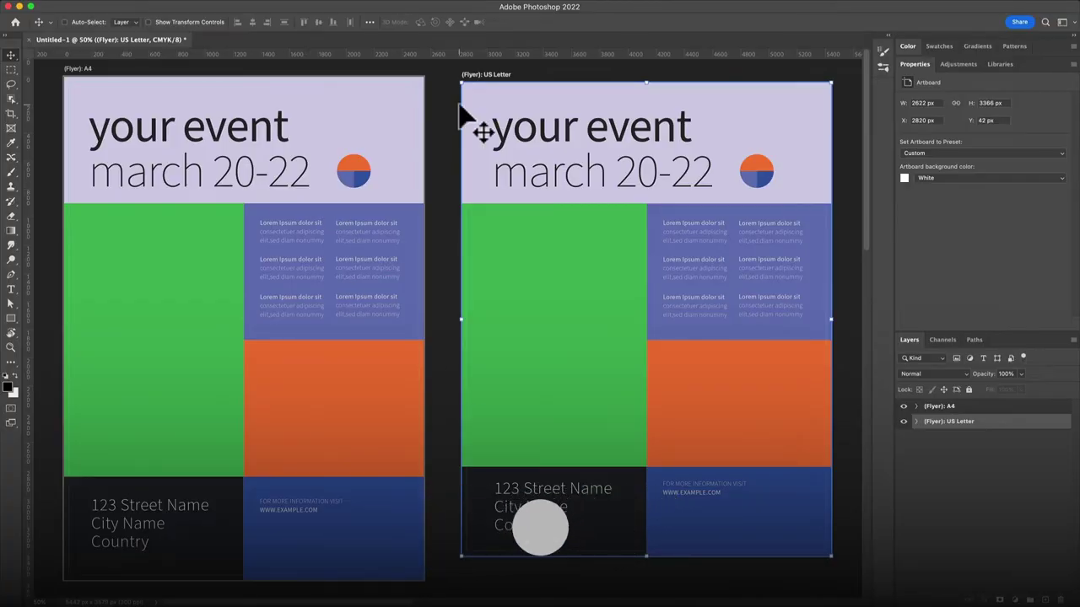
Select the A4 artboard and the US Letter artboard in turn to compare their X and Y position values
{"action": "left_click", "coordinate": [73, 68]}
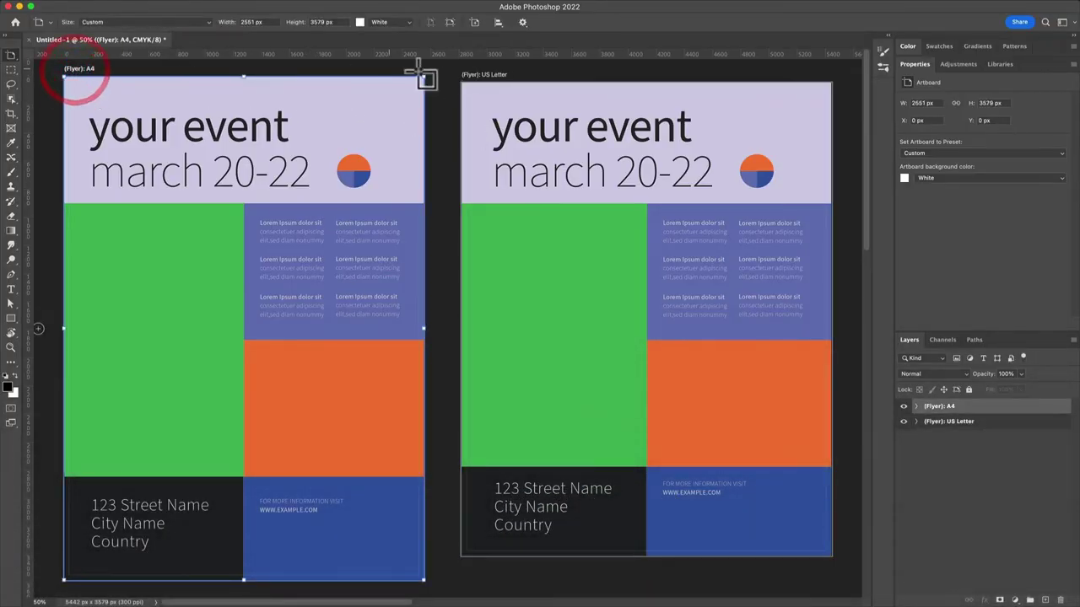
{"action": "left_click", "coordinate": [475, 74]}
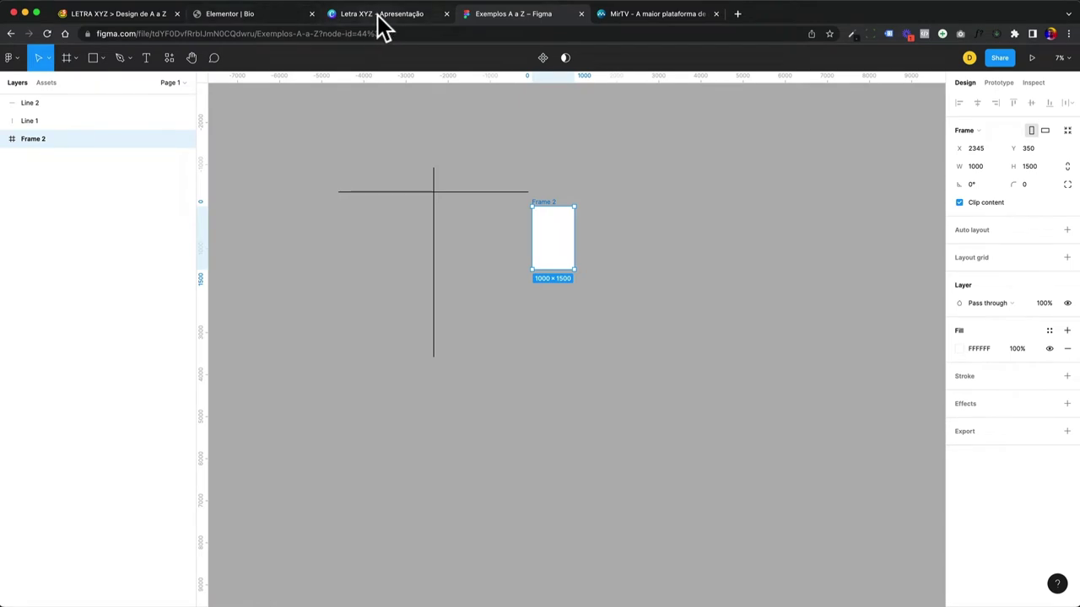
Switch to the Letra XYZ presentation in Canva and highlight the X, Y and Z "posição e eixo" lines one at a time
{"action": "left_click", "coordinate": [380, 26]}
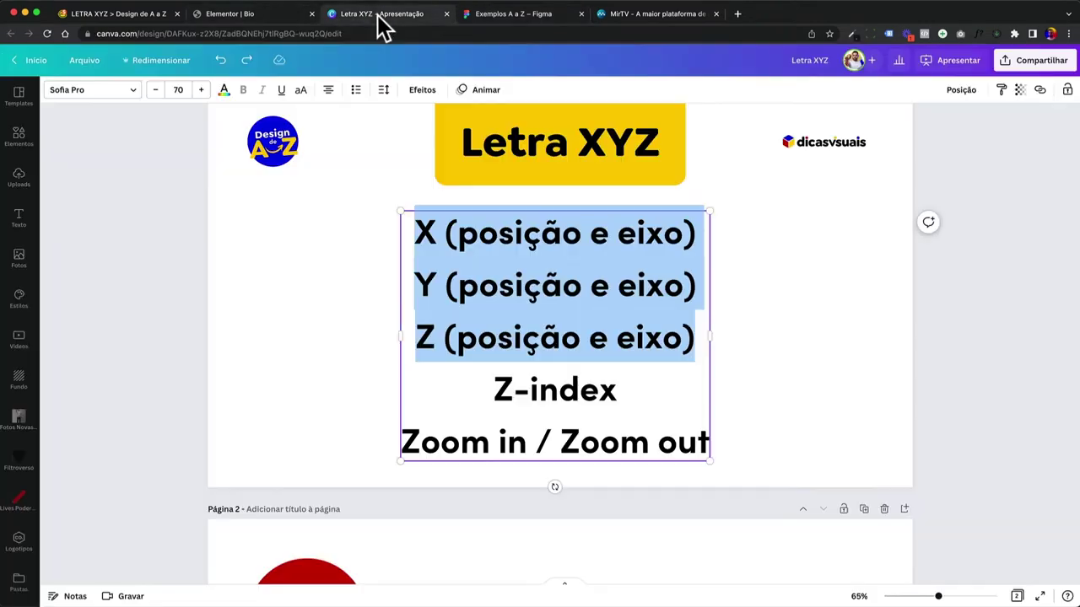
{"action": "left_click_drag", "start_coordinate": [427, 232], "coordinate": [589, 234]}
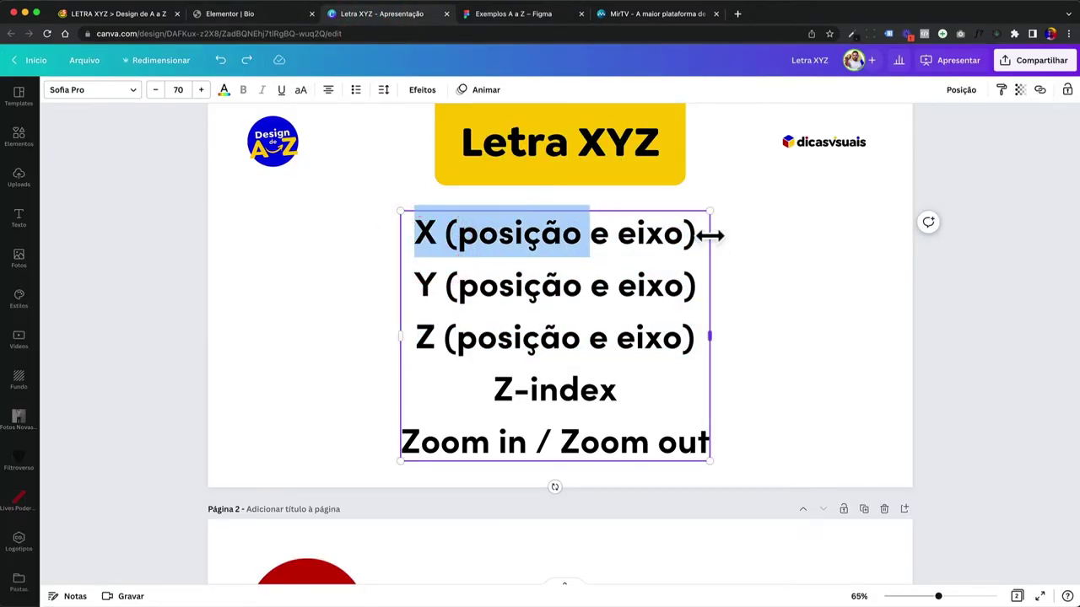
{"action": "triple_click", "coordinate": [672, 234]}
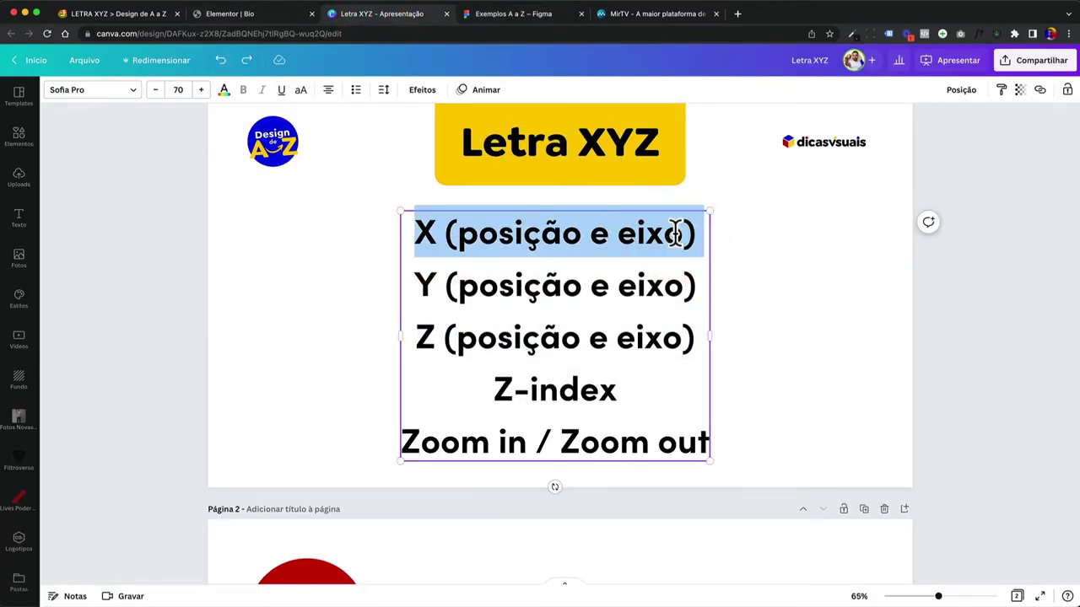
{"action": "left_click_drag", "start_coordinate": [414, 287], "coordinate": [697, 291]}
{"action": "left_click_drag", "start_coordinate": [414, 338], "coordinate": [706, 341]}
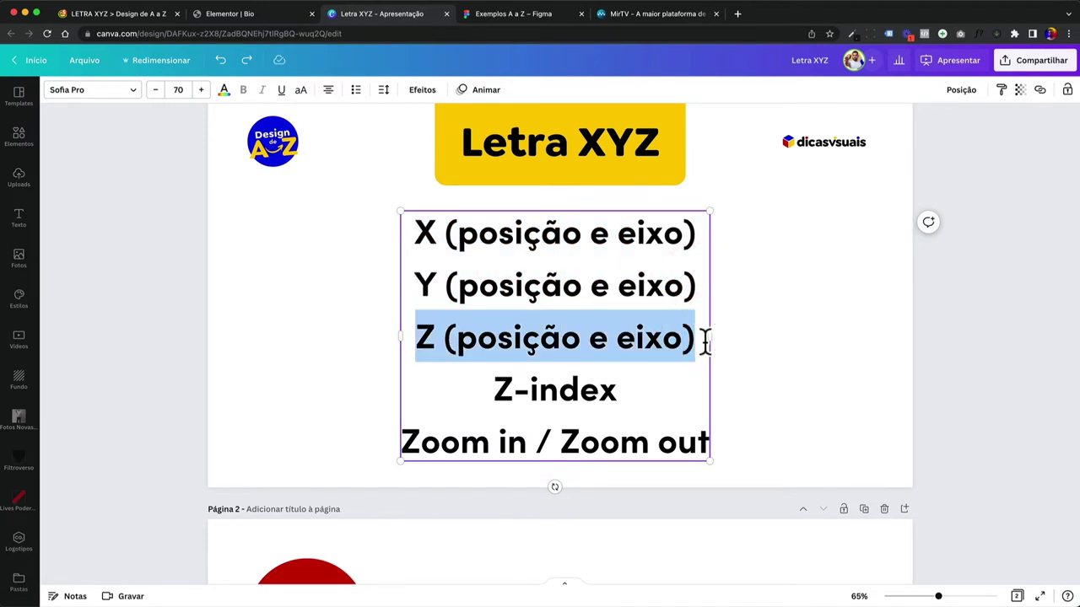
{"action": "scroll", "coordinate": [706, 342], "scroll_direction": "up", "scroll_amount": 1}
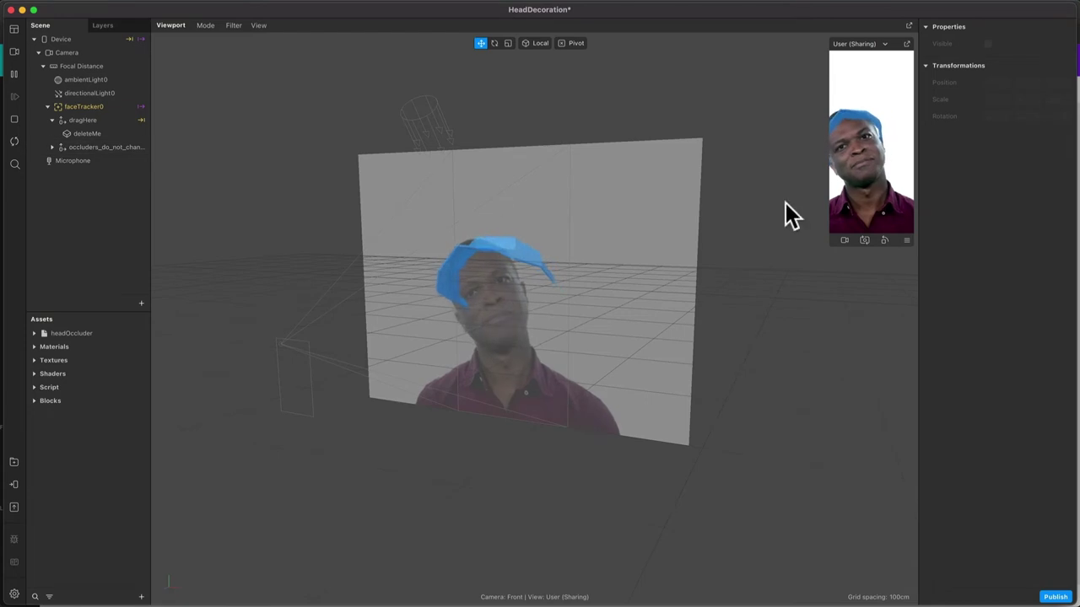
In the HeadDecoration project, enlarge the simulator preview and pause the simulated camera video
{"action": "left_click_drag", "start_coordinate": [824, 133], "coordinate": [727, 182]}
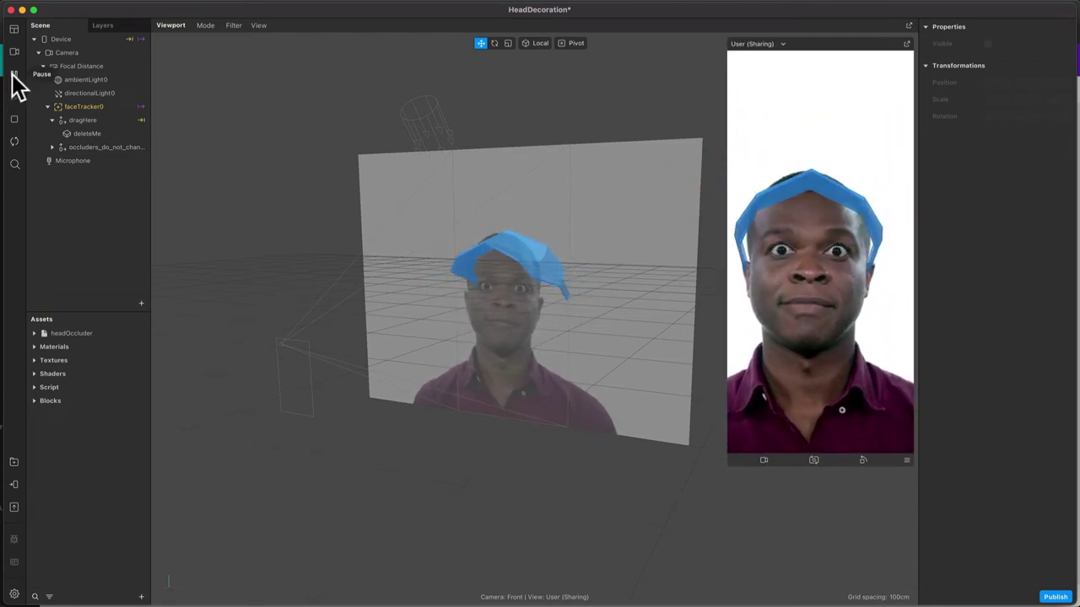
{"action": "left_click", "coordinate": [13, 74]}
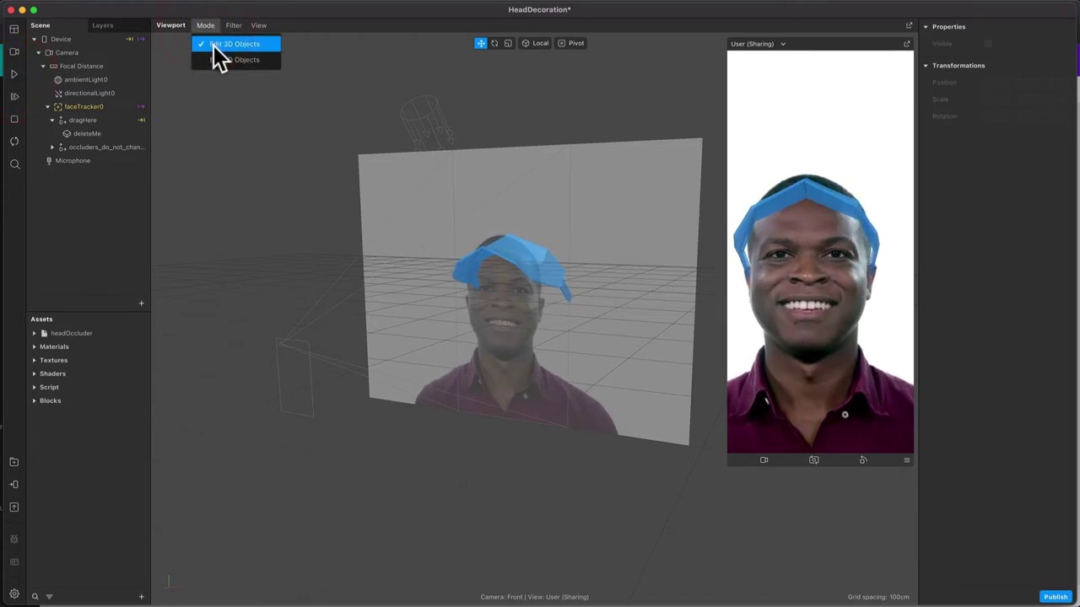
With the viewport in 2D editing mode, shift the deleteMe hat sideways and back to about X 0.01, and nudge it along Y
{"action": "left_click", "coordinate": [220, 59]}
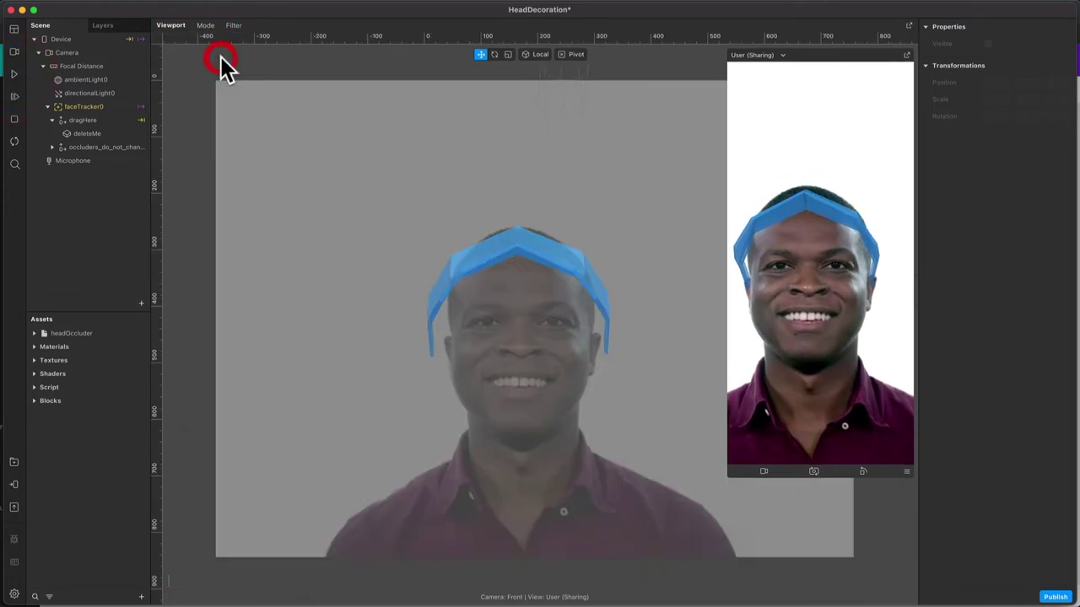
{"action": "left_click", "coordinate": [96, 133]}
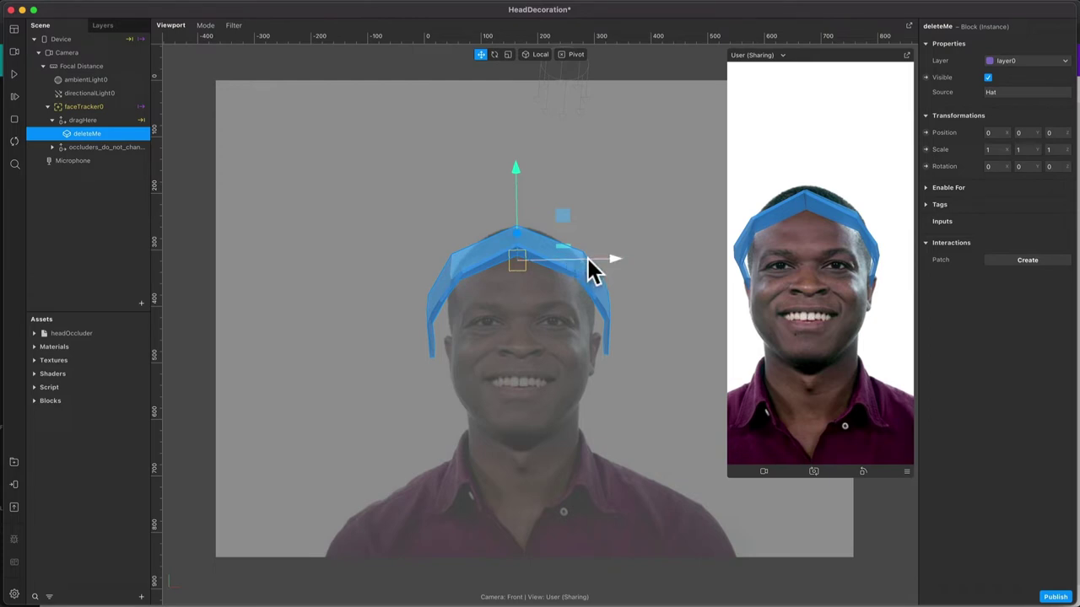
{"action": "left_click_drag", "start_coordinate": [595, 268], "coordinate": [551, 272]}
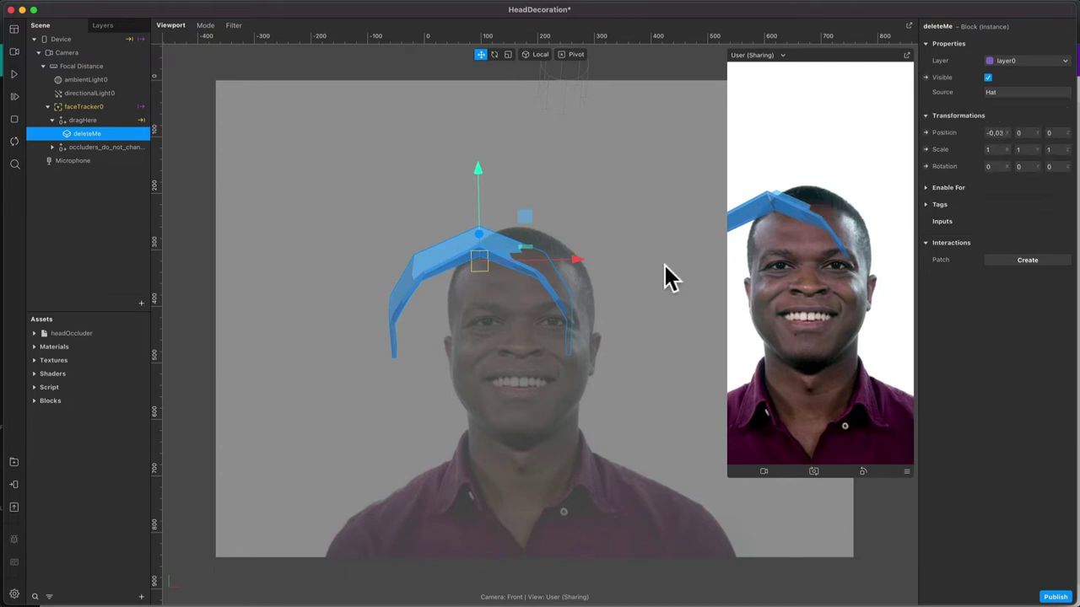
{"action": "left_click_drag", "start_coordinate": [561, 262], "coordinate": [607, 266]}
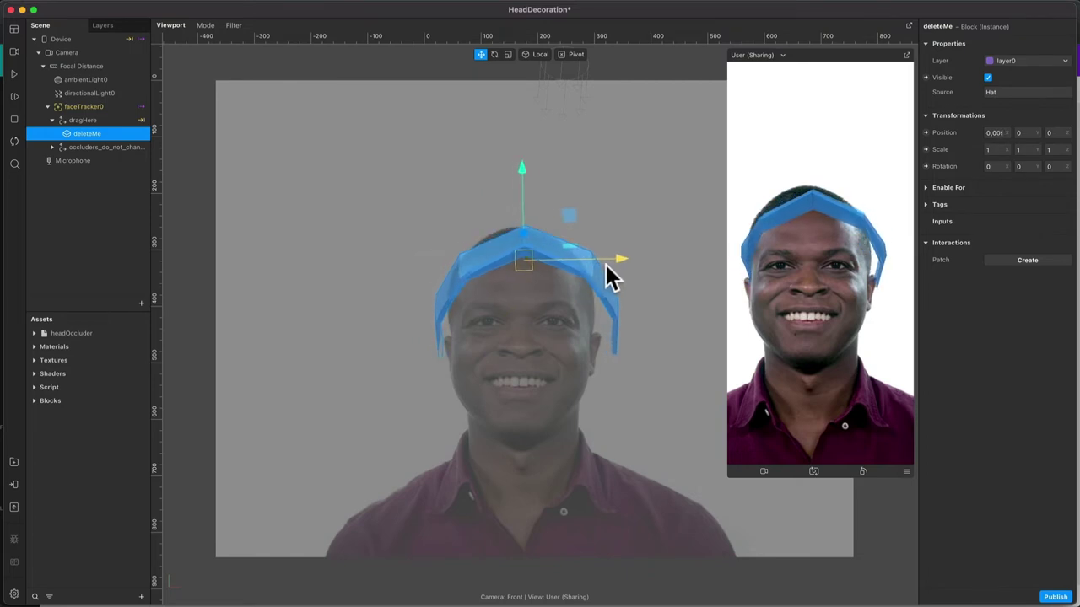
{"action": "left_click_drag", "start_coordinate": [529, 209], "coordinate": [532, 241]}
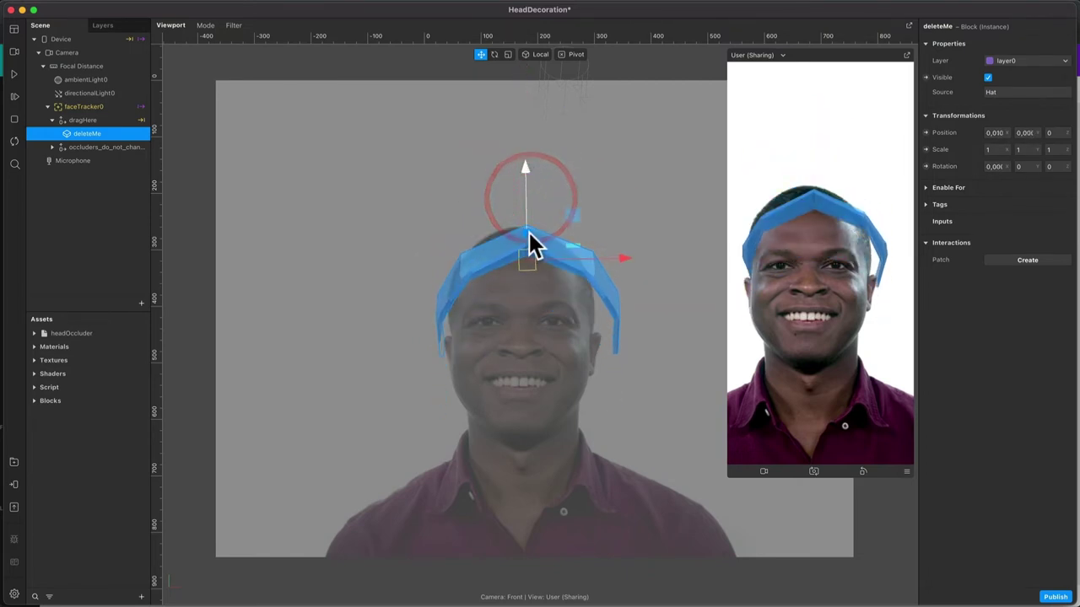
Switch the viewport to 3D object editing and move the deleteMe hat along the Z axis to about 0.05
{"action": "left_click", "coordinate": [205, 26]}
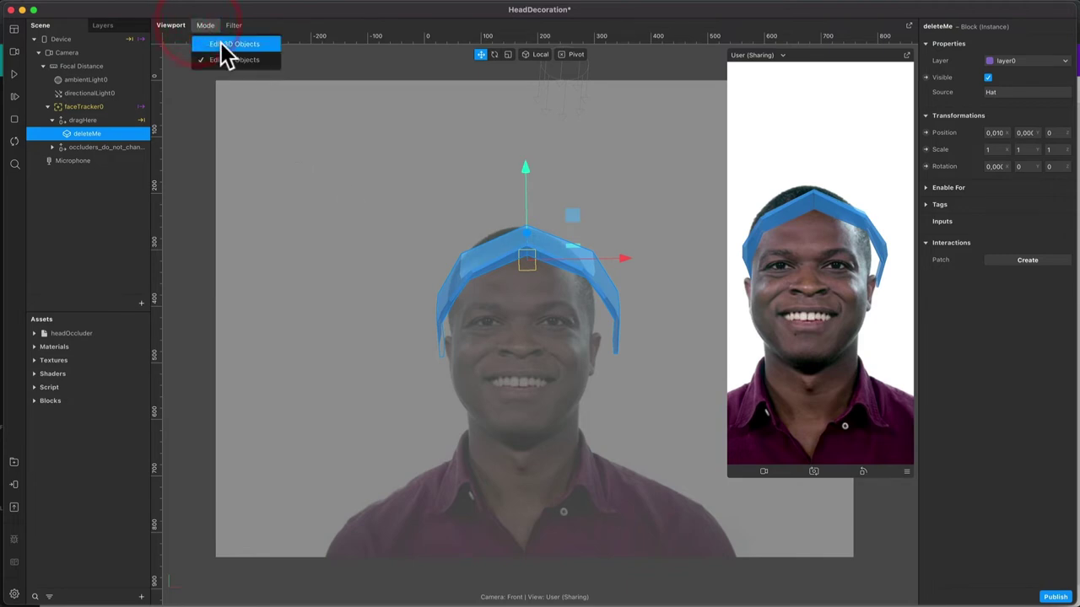
{"action": "left_click", "coordinate": [219, 44]}
{"action": "left_click_drag", "start_coordinate": [633, 202], "coordinate": [528, 241]}
{"action": "left_click_drag", "start_coordinate": [598, 234], "coordinate": [353, 253]}
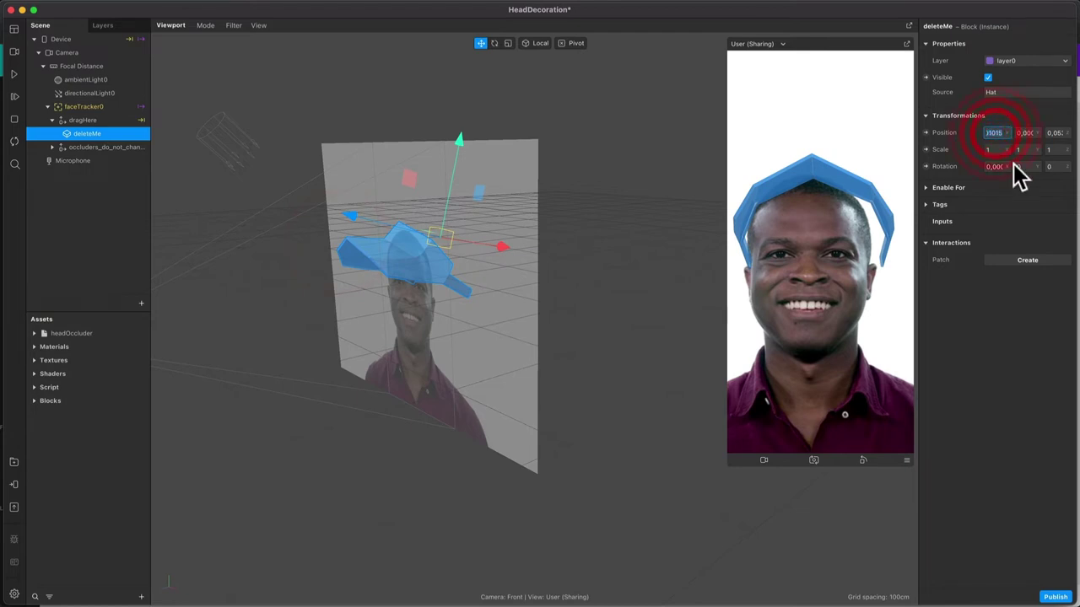
Set the deleteMe hat's position to X 1 and Z 0.1, viewing it from different angles
{"action": "key", "text": "Return"}
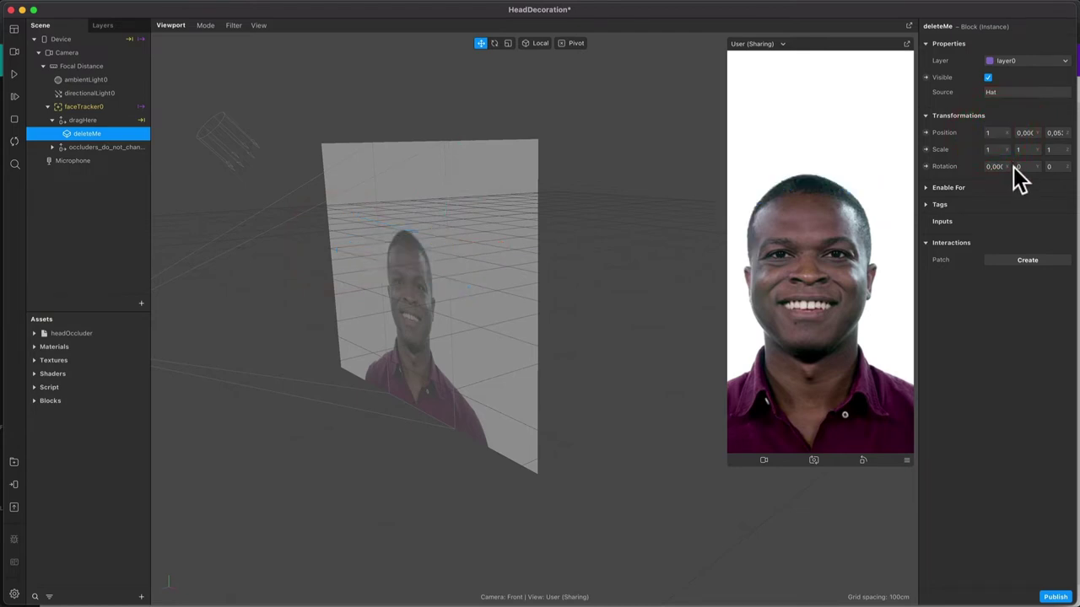
{"action": "scroll", "coordinate": [523, 231], "scroll_direction": "down", "scroll_amount": 5}
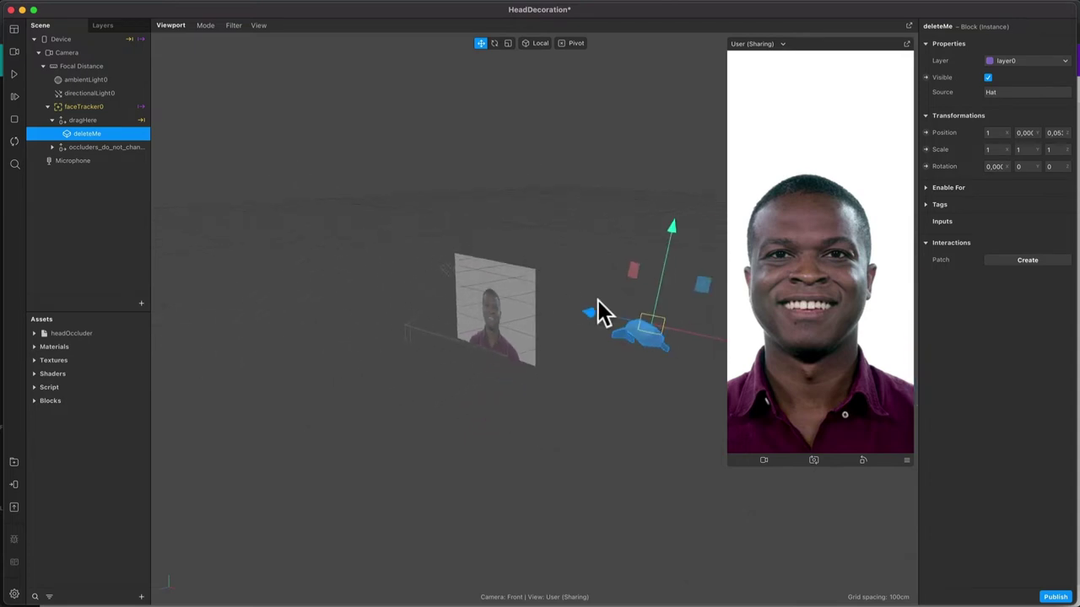
{"action": "left_click_drag", "start_coordinate": [549, 357], "coordinate": [623, 352]}
{"action": "left_click", "coordinate": [1025, 133]}
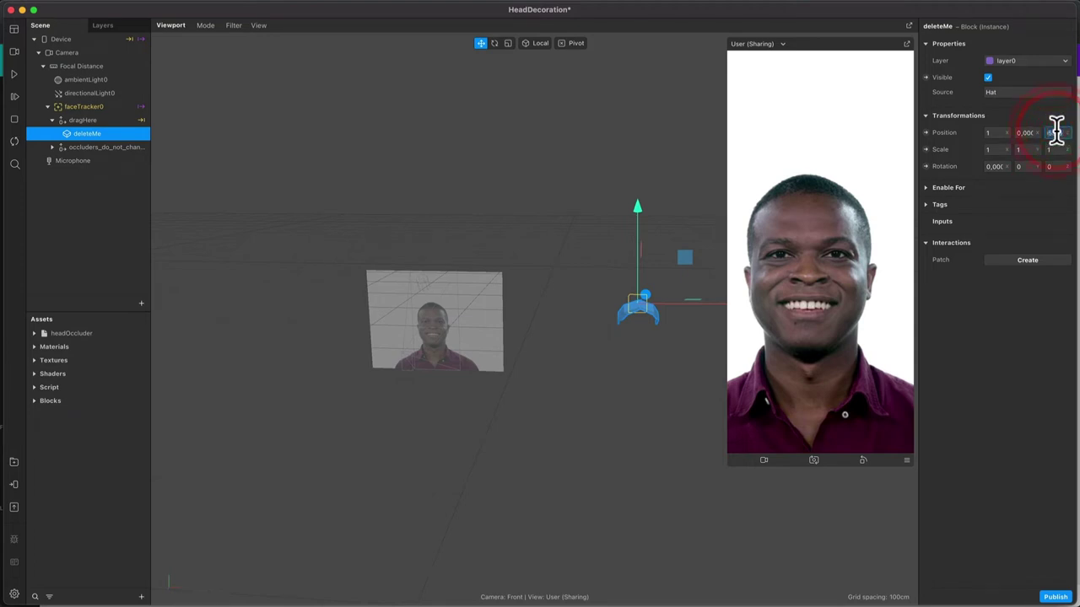
{"action": "left_click_drag", "start_coordinate": [621, 264], "coordinate": [506, 270]}
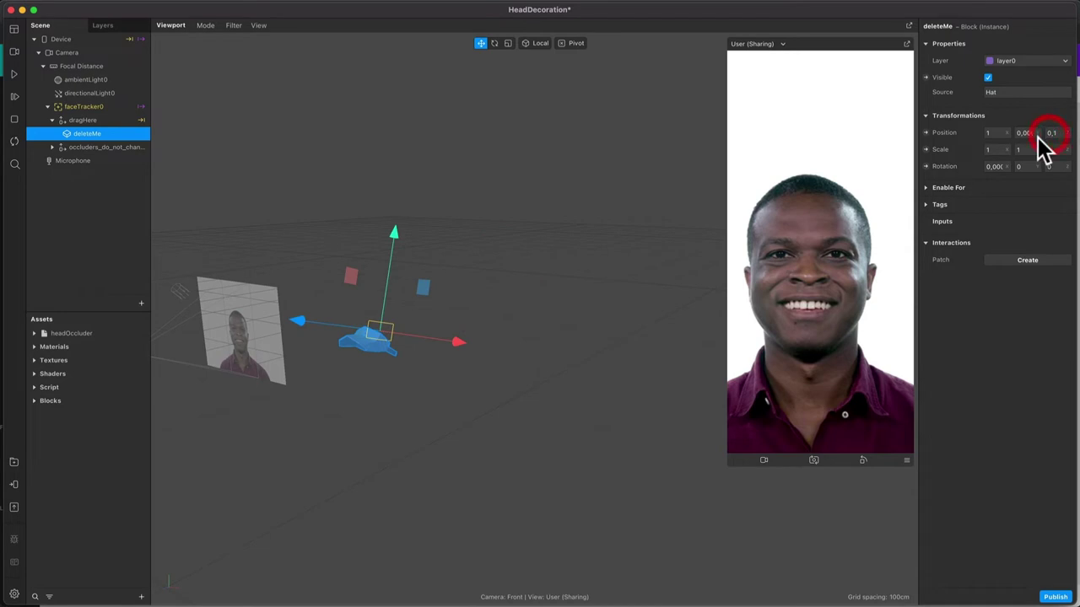
Return to the Canva presentation and highlight the X, Y and Z "posição e eixo" lines together
{"action": "key", "text": "super+Tab"}
{"action": "left_click_drag", "start_coordinate": [421, 272], "coordinate": [703, 379]}
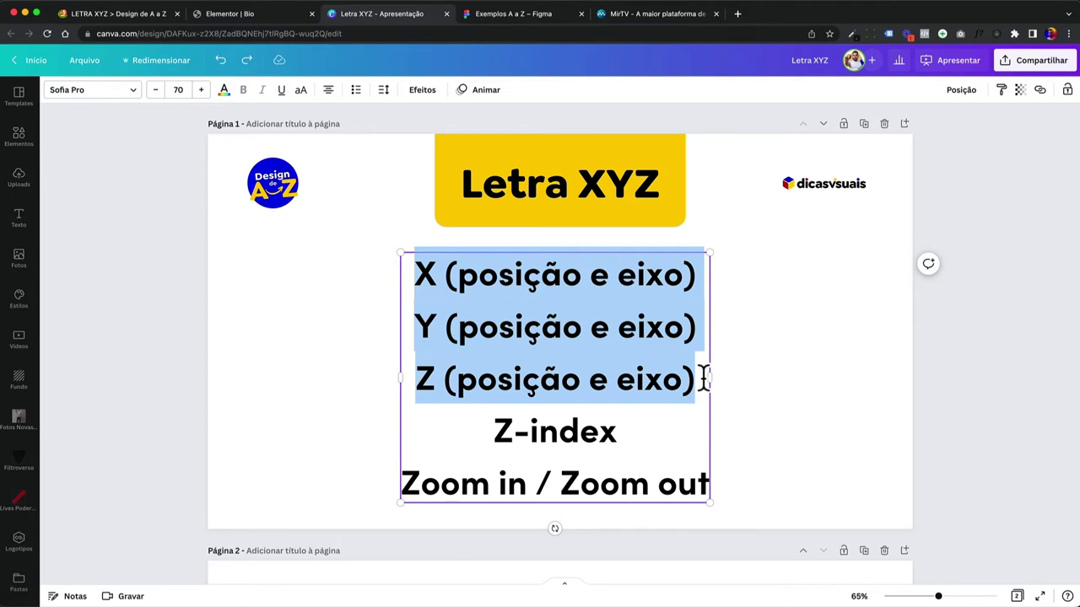
Switch to the Figma file and draw a rectangle about 973 × 1454 inside Frame 2, at about X 27, Y 46
{"action": "left_click", "coordinate": [498, 17]}
{"action": "left_click", "coordinate": [562, 153]}
{"action": "scroll", "coordinate": [569, 234], "scroll_direction": "up", "scroll_amount": 10}
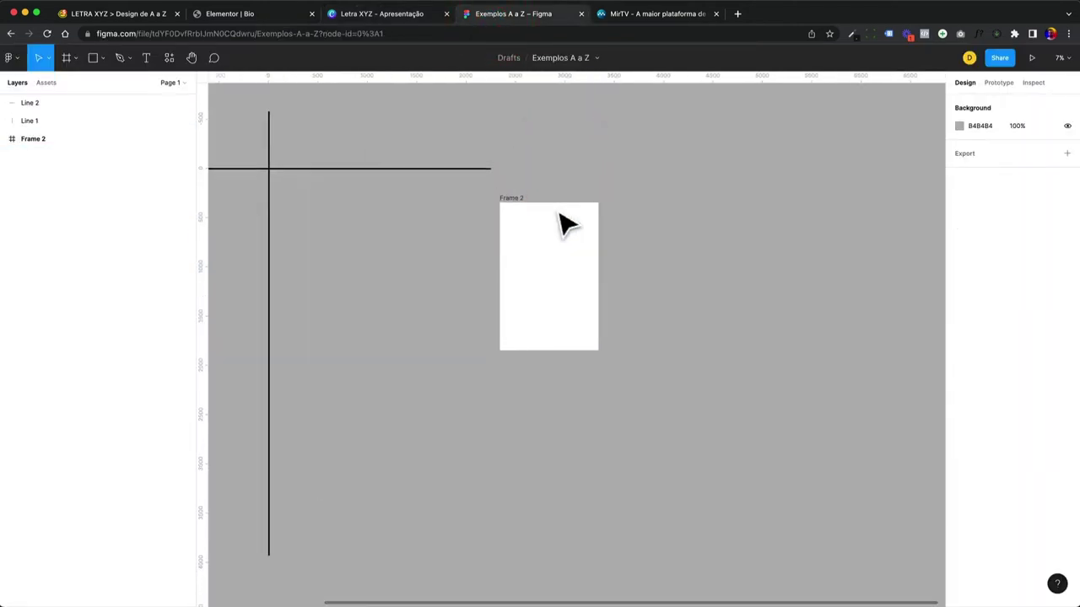
{"action": "scroll", "coordinate": [566, 224], "scroll_direction": "down", "scroll_amount": 2}
{"action": "key", "text": "r"}
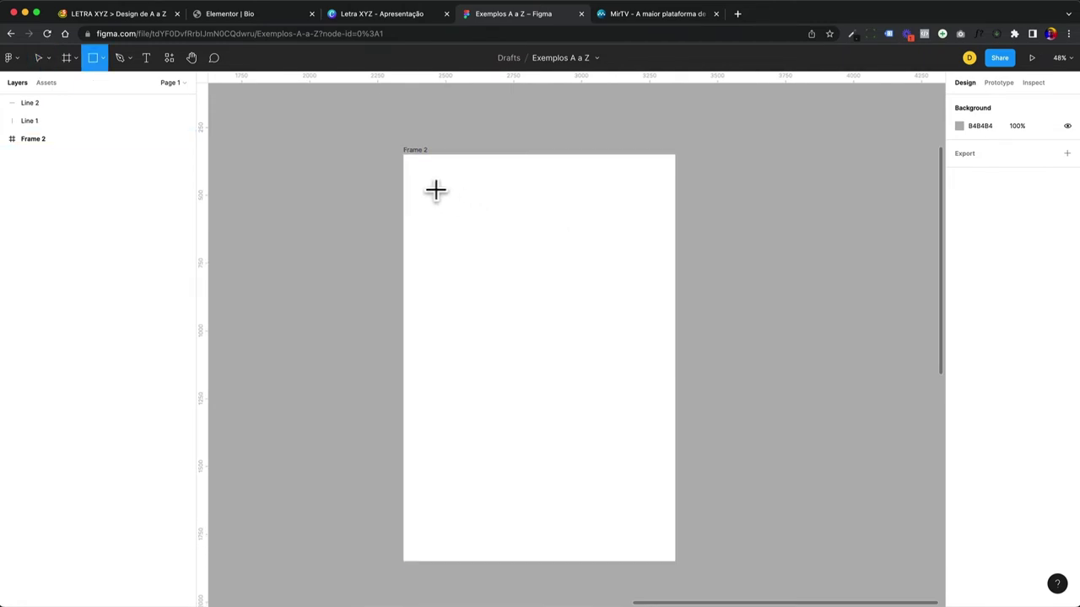
{"action": "mouse_move", "coordinate": [410, 166]}
{"action": "left_mouse_down"}
{"action": "mouse_move", "coordinate": [673, 516]}
{"action": "mouse_move", "coordinate": [675, 561]}
{"action": "left_mouse_up"}
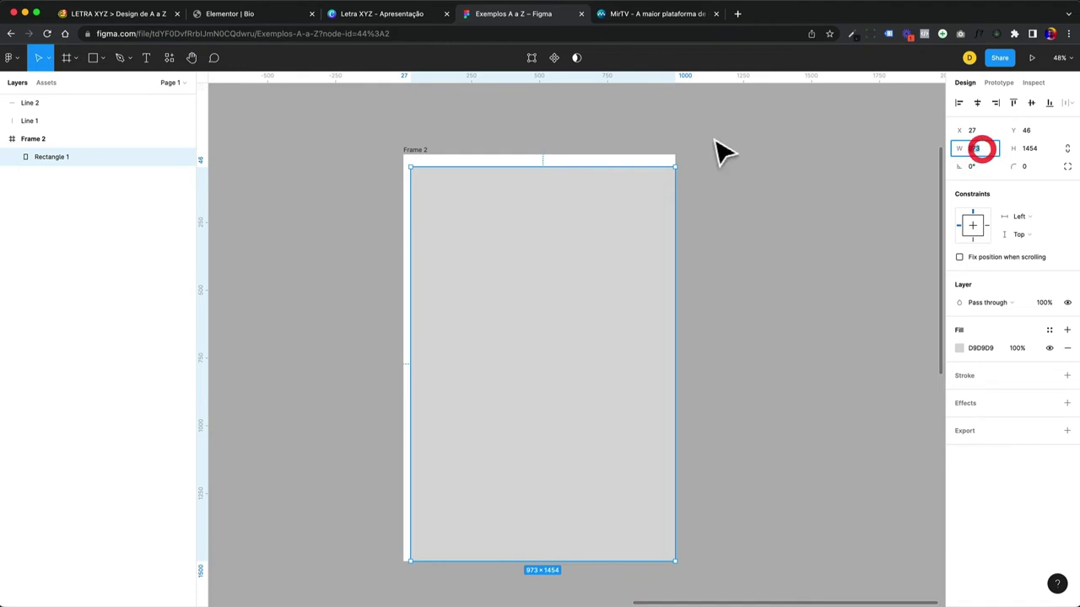
Resize Rectangle 1 to Frame 2's dimensions of 1000 × 1500 and move it to X 0, Y 11
{"action": "left_click", "coordinate": [417, 150]}
{"action": "left_click", "coordinate": [979, 166]}
{"action": "key", "text": "Tab"}
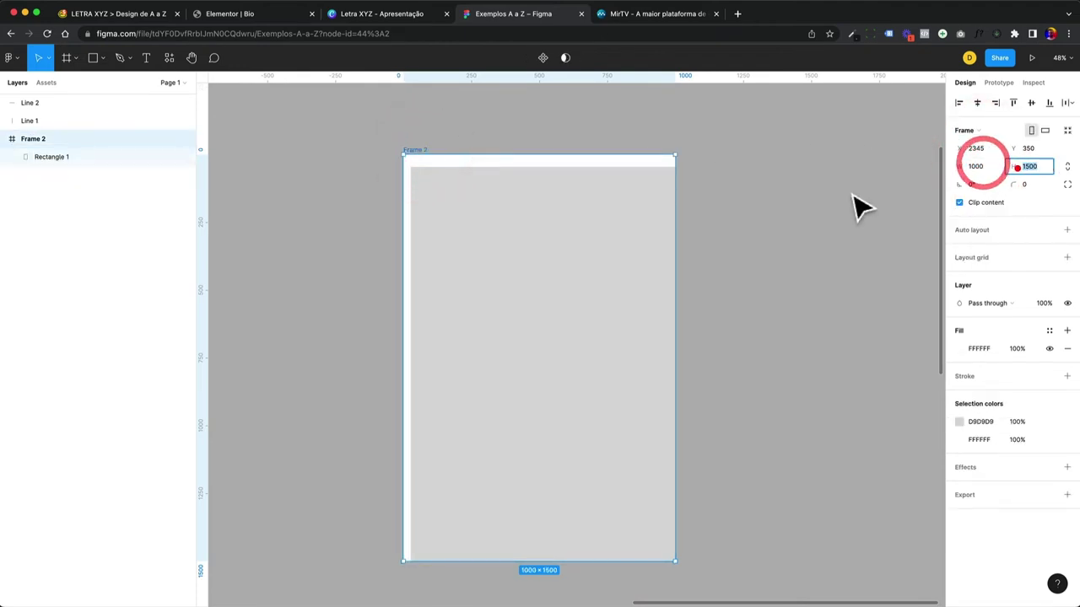
{"action": "left_click", "coordinate": [605, 222]}
{"action": "left_click", "coordinate": [976, 150]}
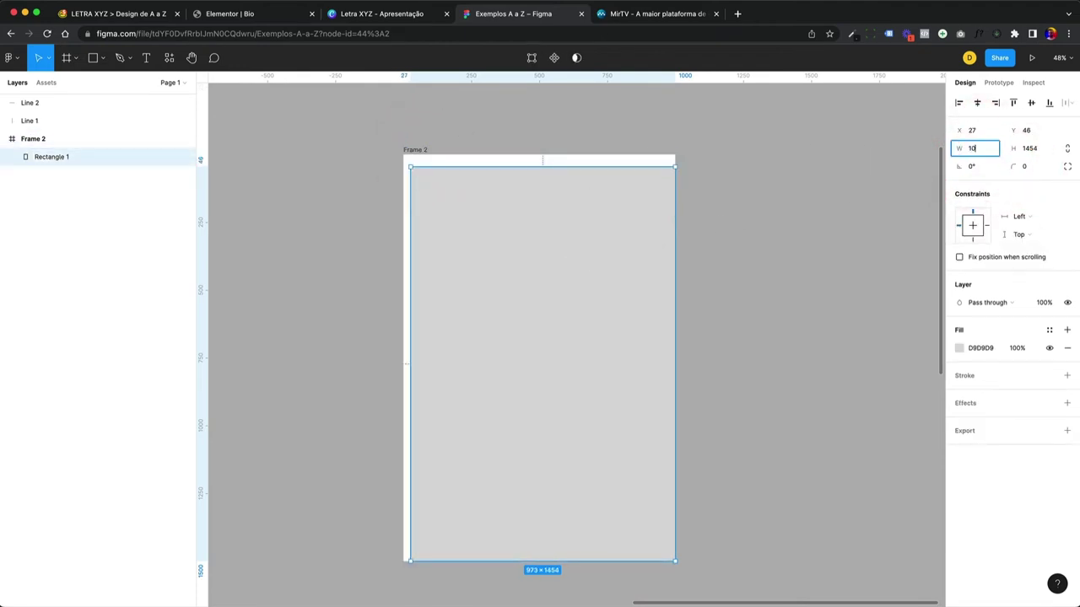
{"action": "key", "text": "Tab"}
{"action": "key", "text": "Return"}
{"action": "left_click_drag", "start_coordinate": [523, 271], "coordinate": [514, 260]}
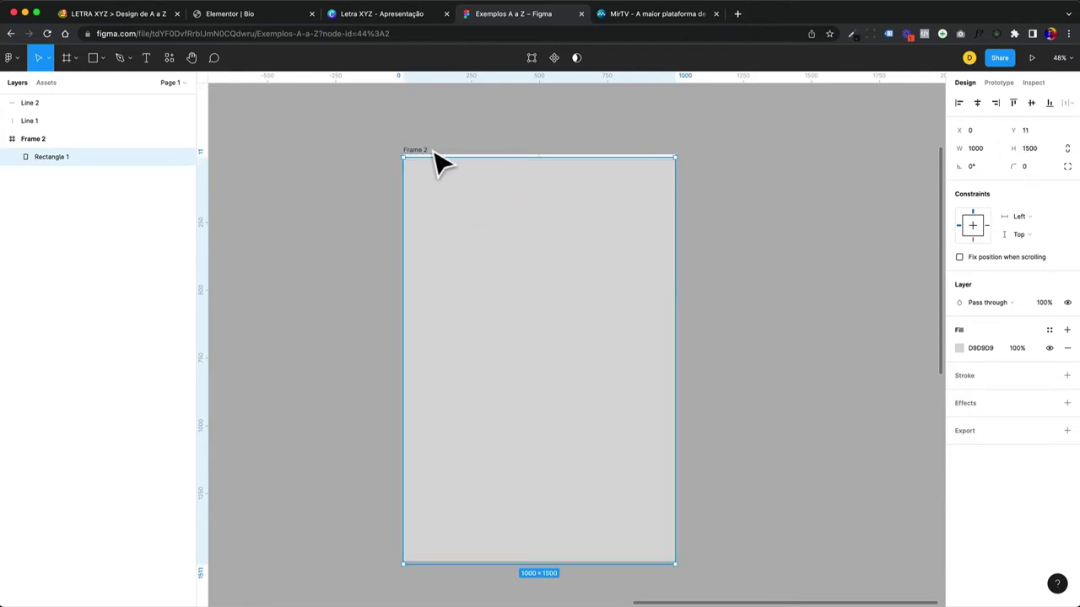
{"action": "left_click", "coordinate": [338, 171]}
{"action": "left_click", "coordinate": [511, 211]}
{"action": "left_click", "coordinate": [329, 225]}
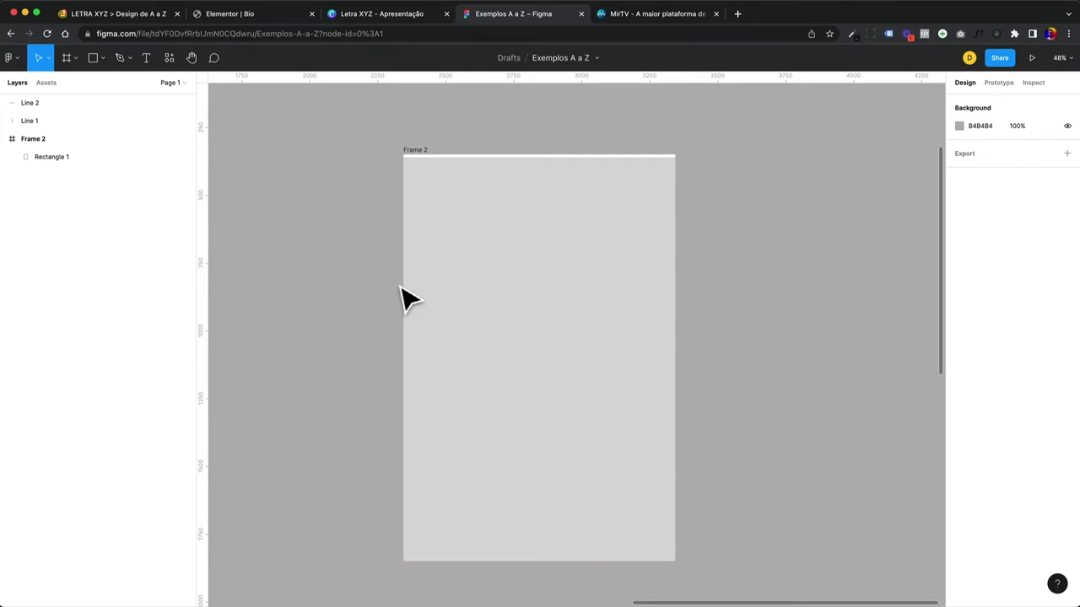
{"action": "left_click", "coordinate": [42, 138]}
{"action": "left_click", "coordinate": [49, 157]}
{"action": "left_click", "coordinate": [297, 203]}
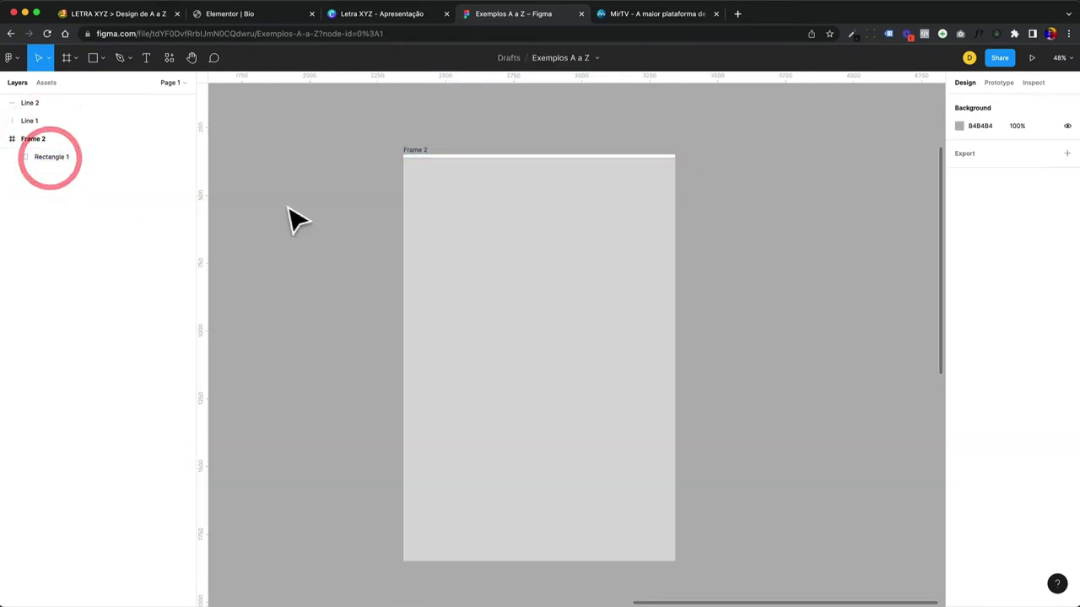
Reposition Rectangle 1 within Frame 2 and set its Y position to 0
{"action": "left_click", "coordinate": [435, 183]}
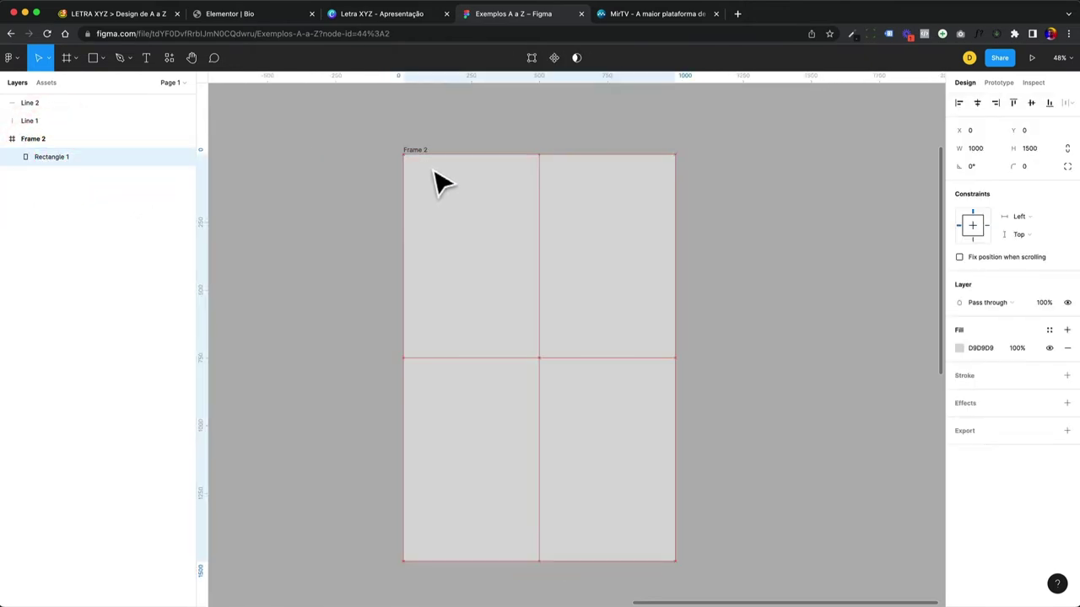
{"action": "left_click", "coordinate": [430, 173]}
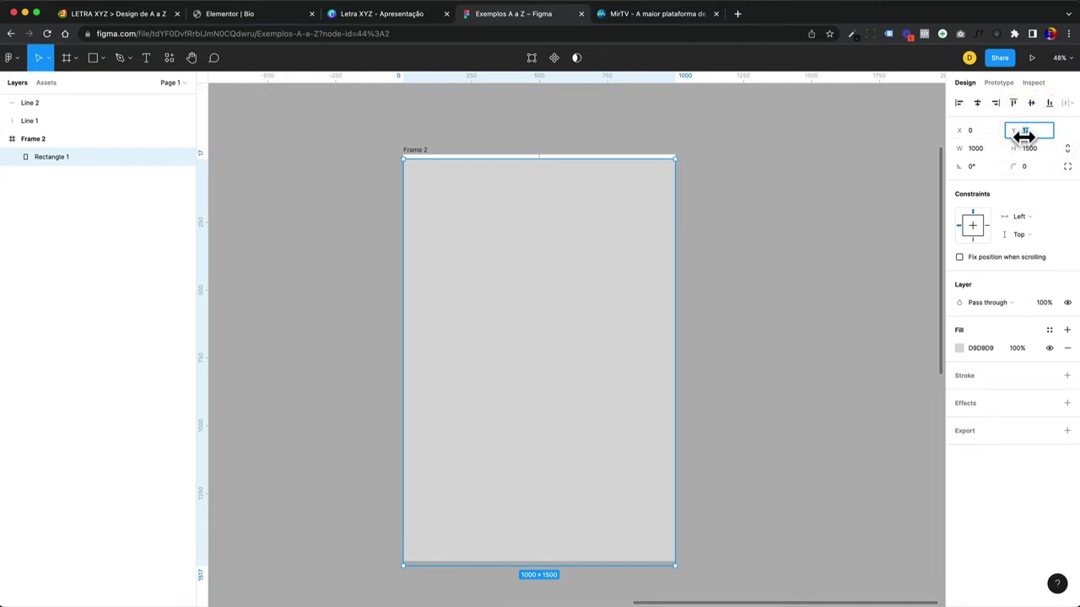
{"action": "type", "text": "0"}
{"action": "key", "text": "Return"}
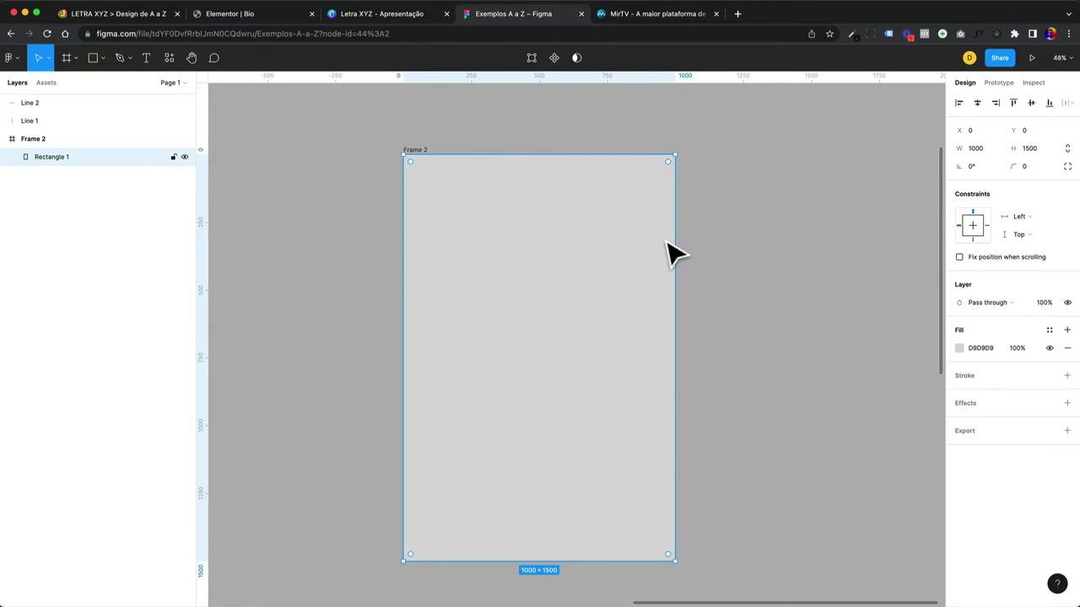
Switch to the Canva presentation and highlight the Z-index line and the "Z (posição e eixo)" line above it
{"action": "left_click", "coordinate": [361, 15]}
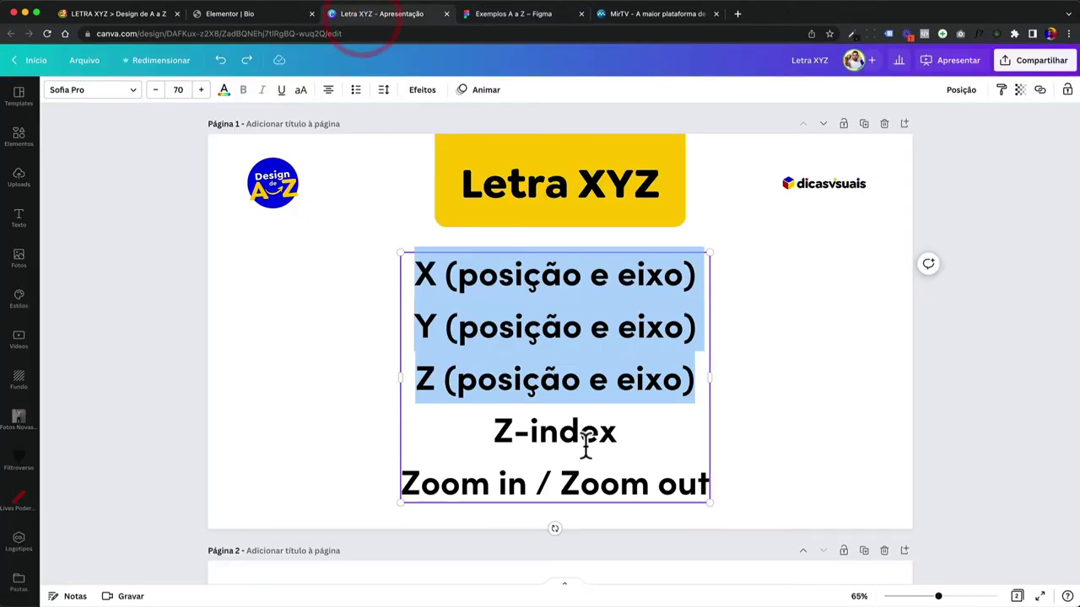
{"action": "left_click_drag", "start_coordinate": [418, 268], "coordinate": [602, 397]}
{"action": "left_click", "coordinate": [496, 433]}
{"action": "left_click_drag", "start_coordinate": [474, 439], "coordinate": [661, 439]}
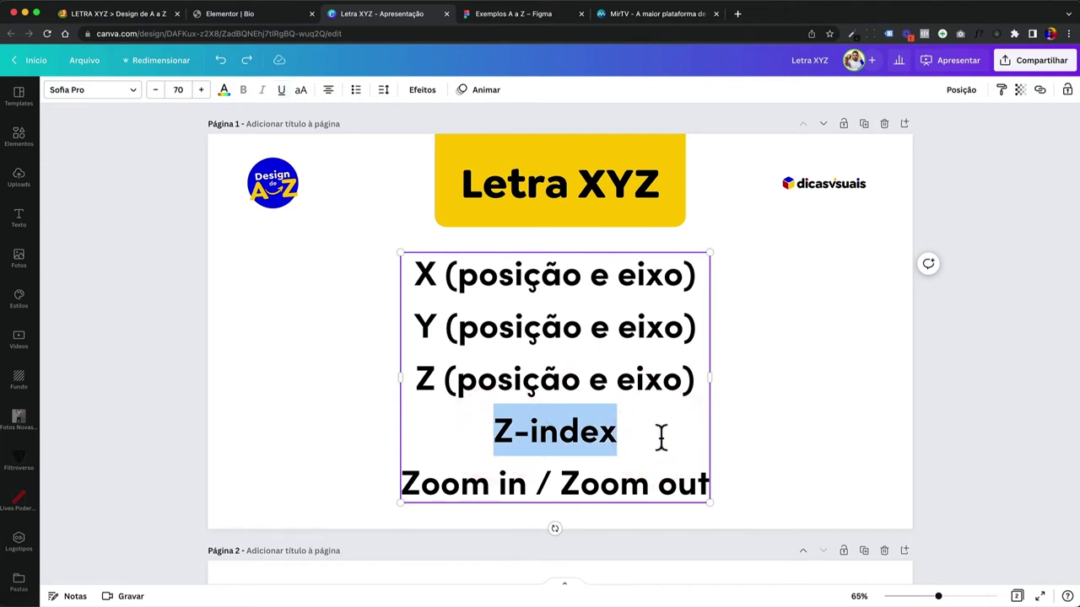
{"action": "left_click", "coordinate": [503, 432]}
{"action": "left_click_drag", "start_coordinate": [526, 379], "coordinate": [422, 379]}
{"action": "left_click", "coordinate": [530, 384]}
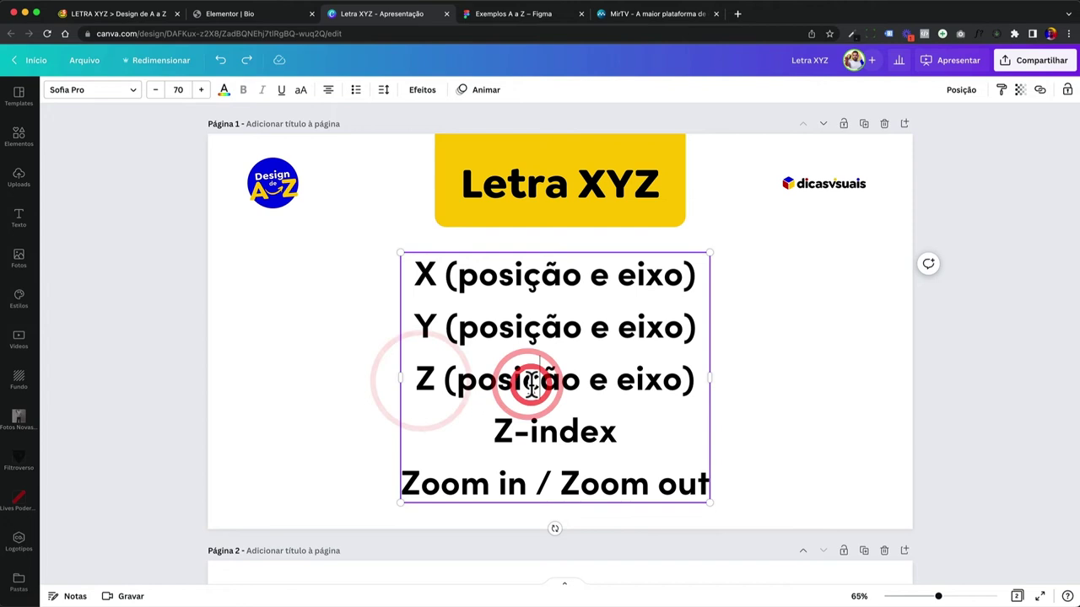
Move the red circle on page 2 closer to the page's centre
{"action": "left_click", "coordinate": [779, 372]}
{"action": "scroll", "coordinate": [779, 372], "scroll_direction": "down", "scroll_amount": 5}
{"action": "left_click", "coordinate": [329, 245]}
{"action": "left_click_drag", "start_coordinate": [329, 245], "coordinate": [455, 292]}
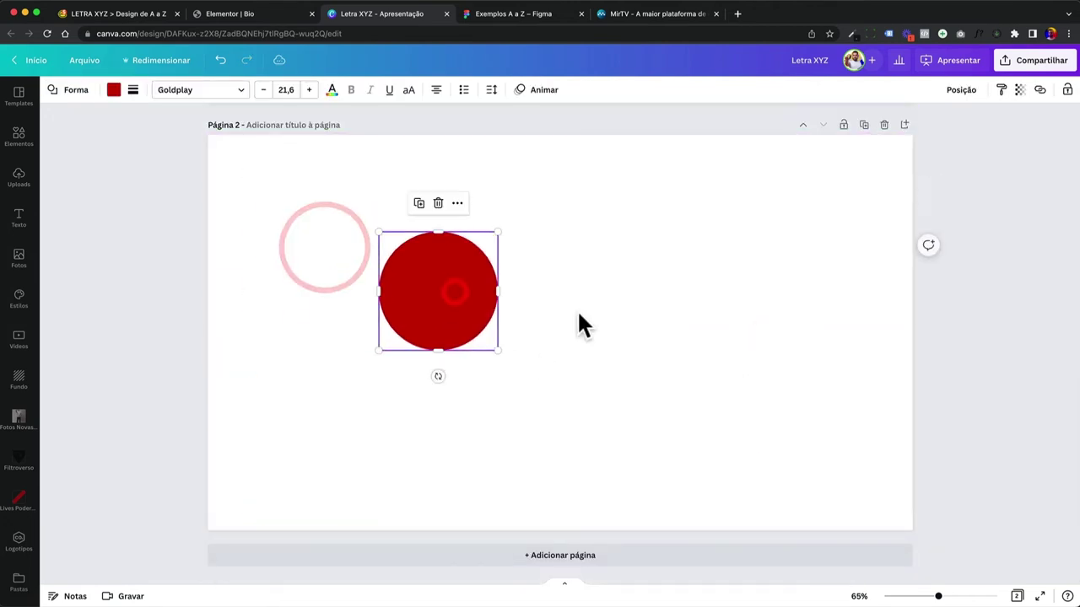
Add a square to page 2 beside the circle and fill it with the yellow of the NOVO dicasvisuais palette
{"action": "key", "text": "r"}
{"action": "left_click", "coordinate": [113, 90]}
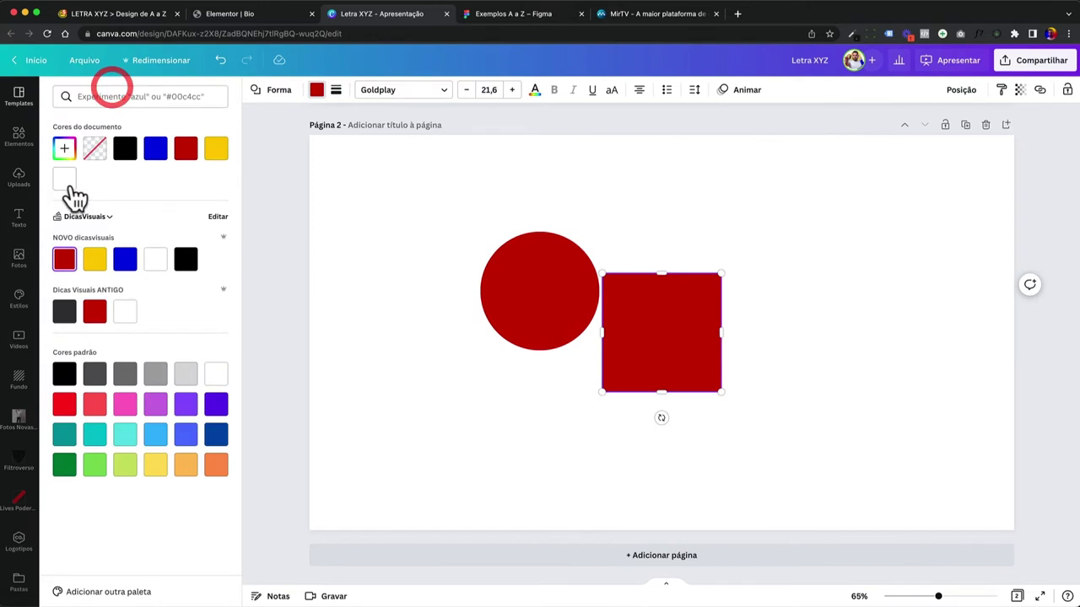
{"action": "left_click", "coordinate": [94, 258]}
{"action": "left_click", "coordinate": [507, 359]}
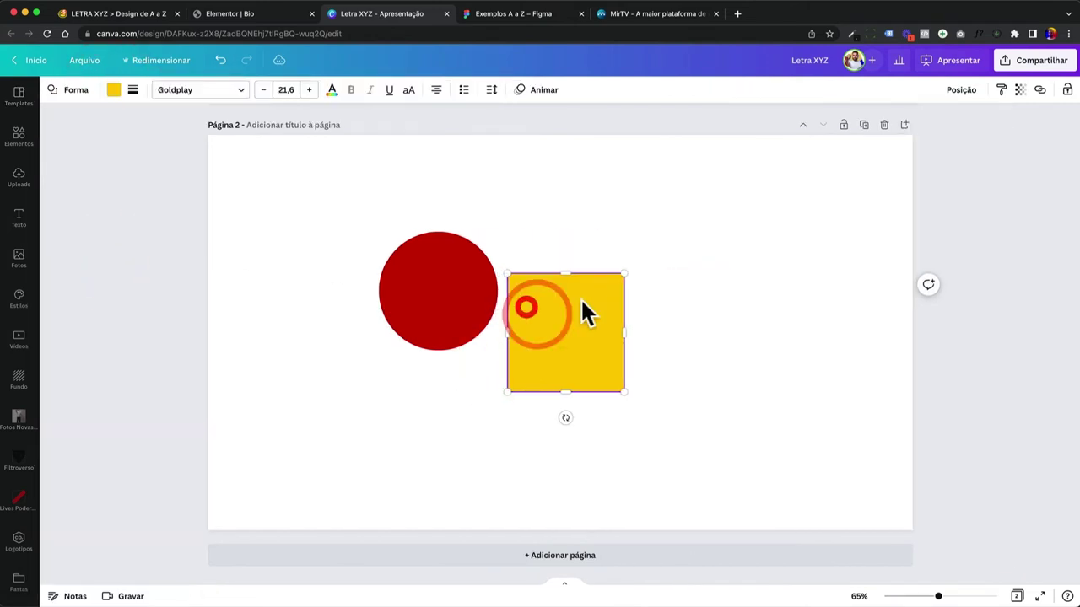
Move the yellow square so it overlaps the red circle and send it behind the circle
{"action": "left_click_drag", "start_coordinate": [541, 317], "coordinate": [513, 313]}
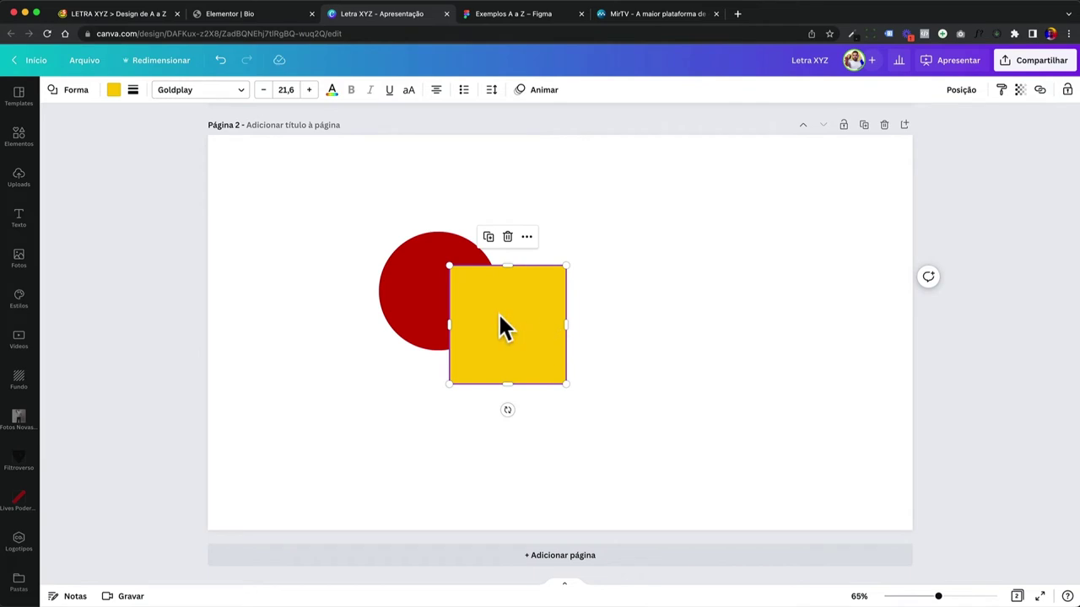
{"action": "key", "text": "super+bracketleft"}
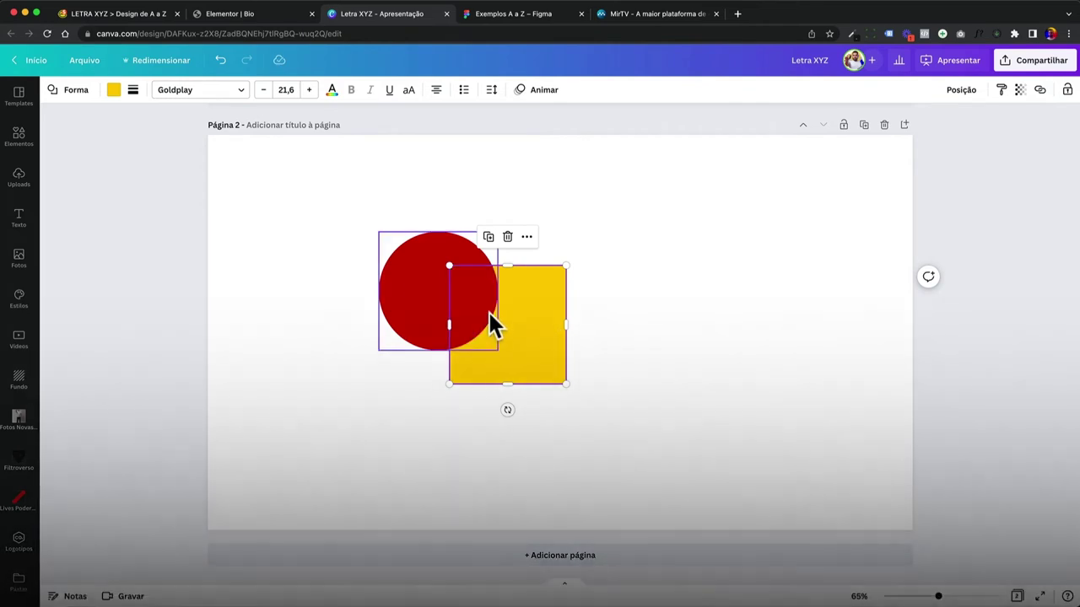
{"action": "left_click", "coordinate": [389, 259]}
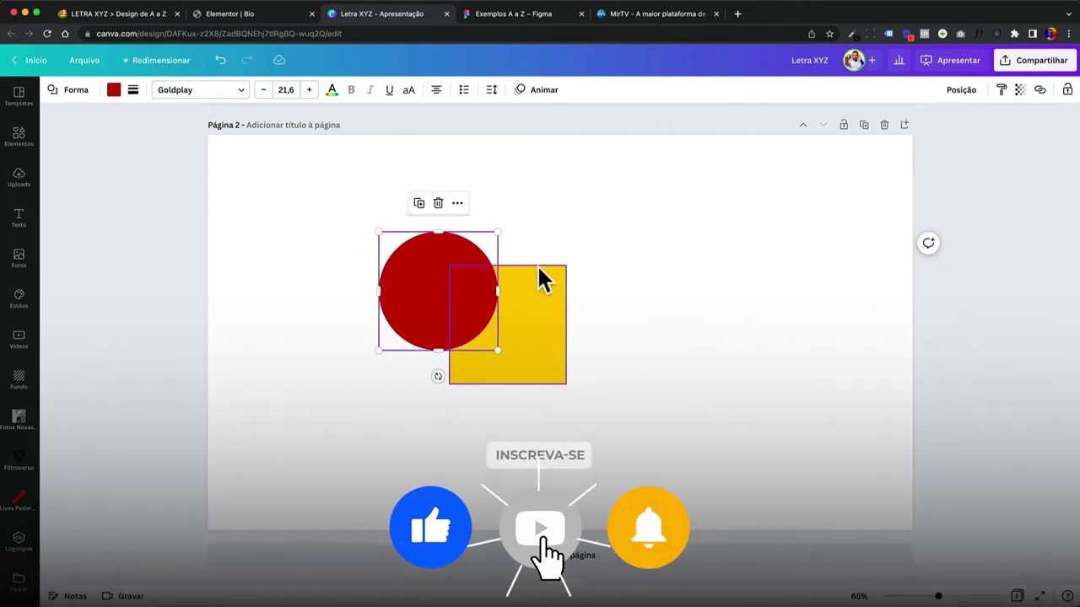
Switch to the Elementor Bio page and show the advanced settings of the section holding the Filtroverso banner
{"action": "left_click", "coordinate": [279, 19]}
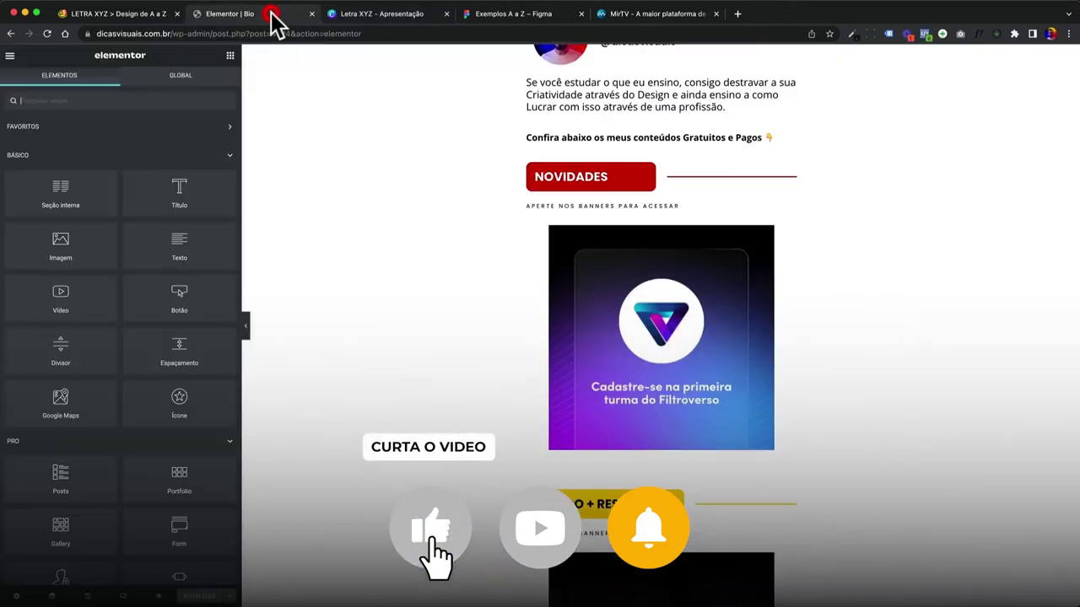
{"action": "scroll", "coordinate": [581, 198], "scroll_direction": "up", "scroll_amount": 1}
{"action": "scroll", "coordinate": [591, 210], "scroll_direction": "up", "scroll_amount": 1}
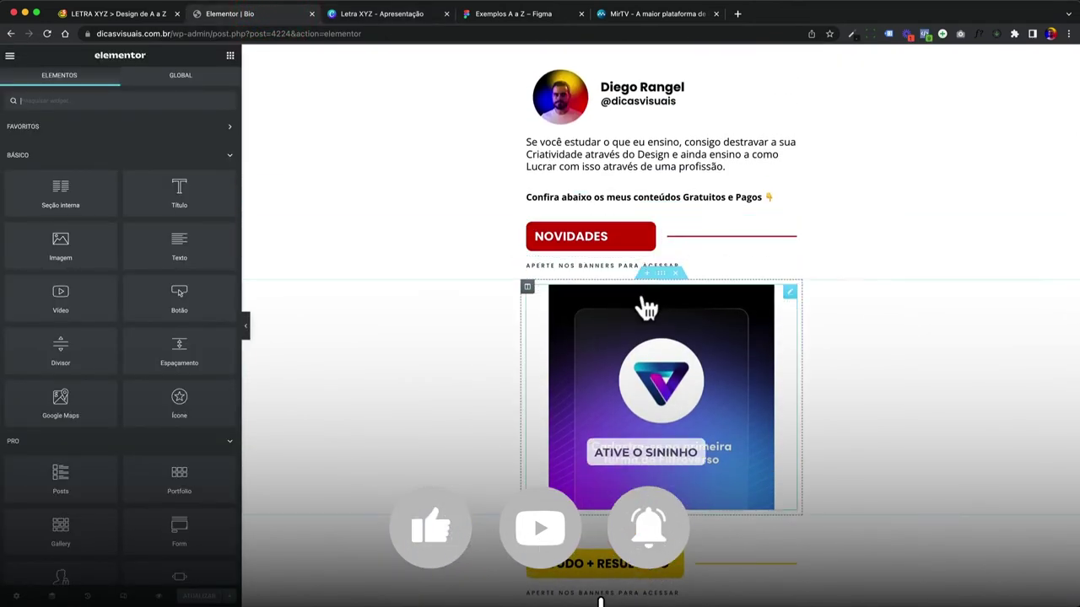
{"action": "left_click", "coordinate": [661, 278]}
{"action": "left_click", "coordinate": [202, 95]}
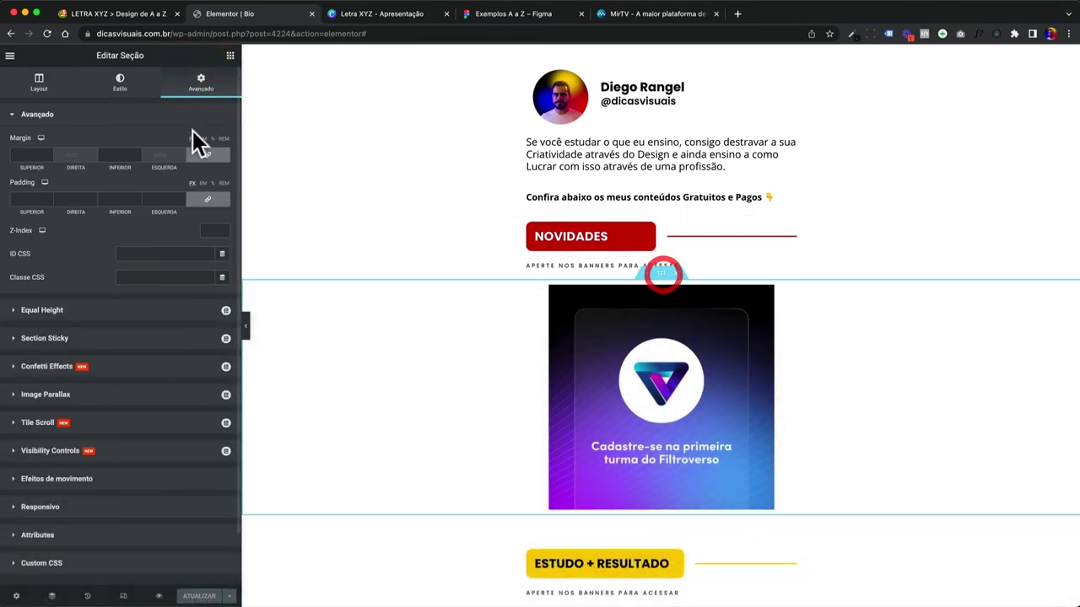
Unlink the banner section's margin values and set its top margin to -70 px
{"action": "left_click", "coordinate": [205, 155]}
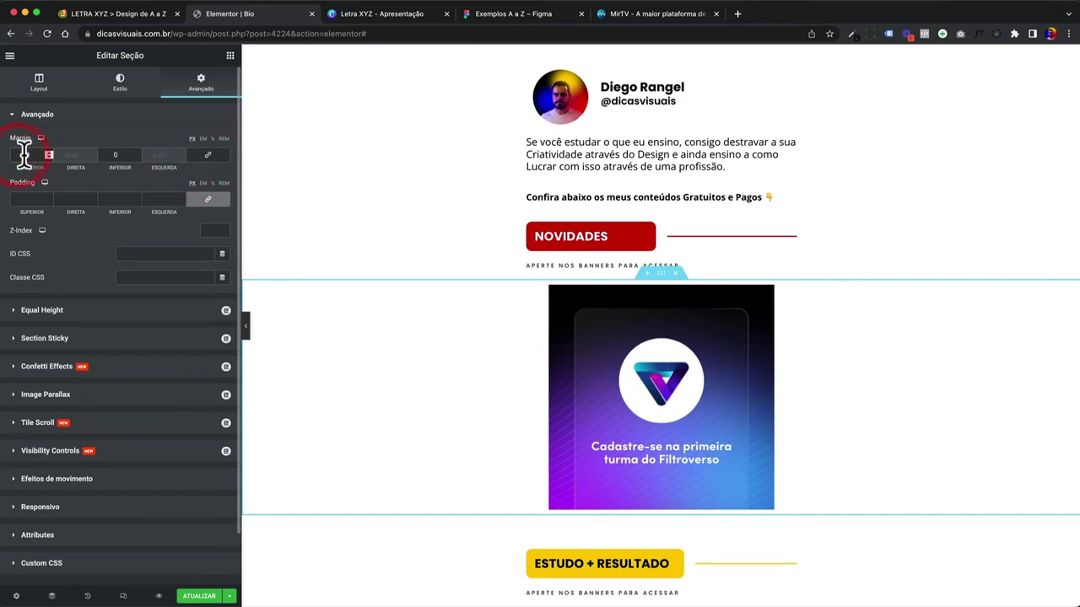
{"action": "type", "text": "40"}
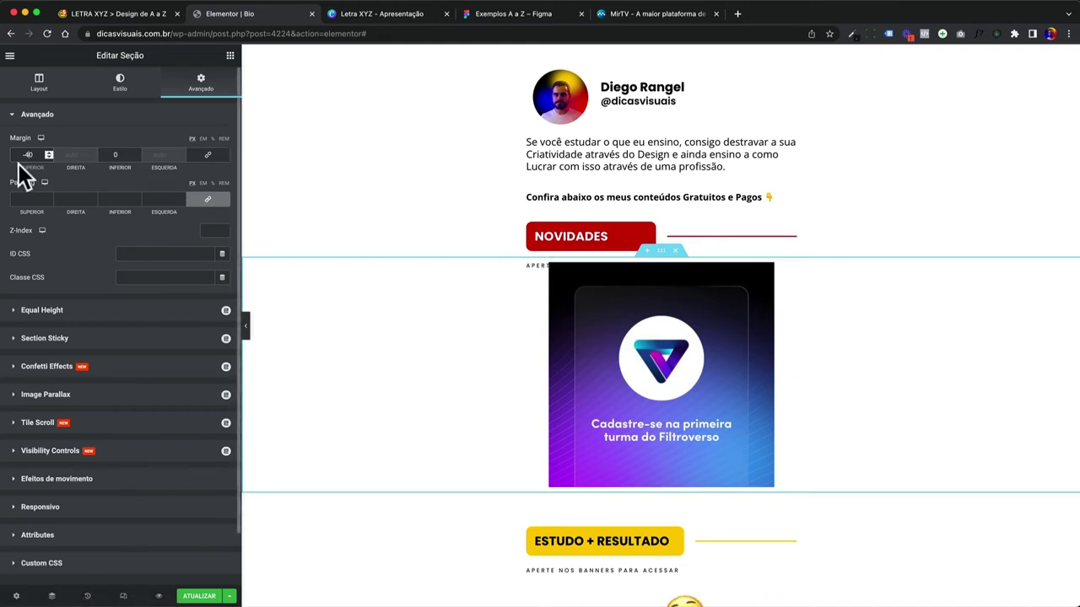
{"action": "key", "text": "BackSpace"}
{"action": "type", "text": "7"}
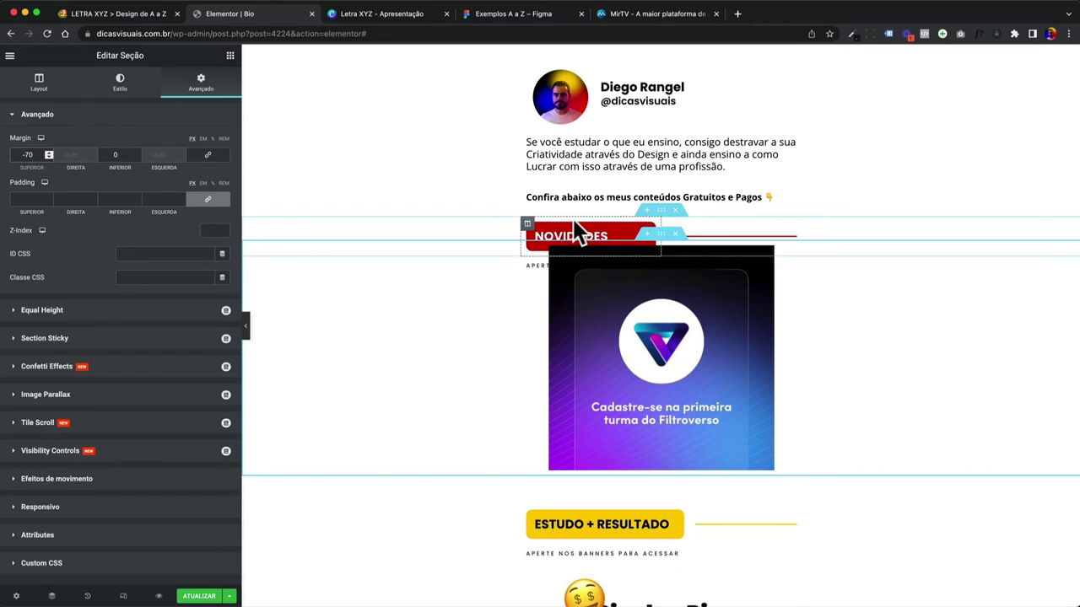
Set the Z-index of the NOVIDADES heading section to 2
{"action": "left_click", "coordinate": [659, 214]}
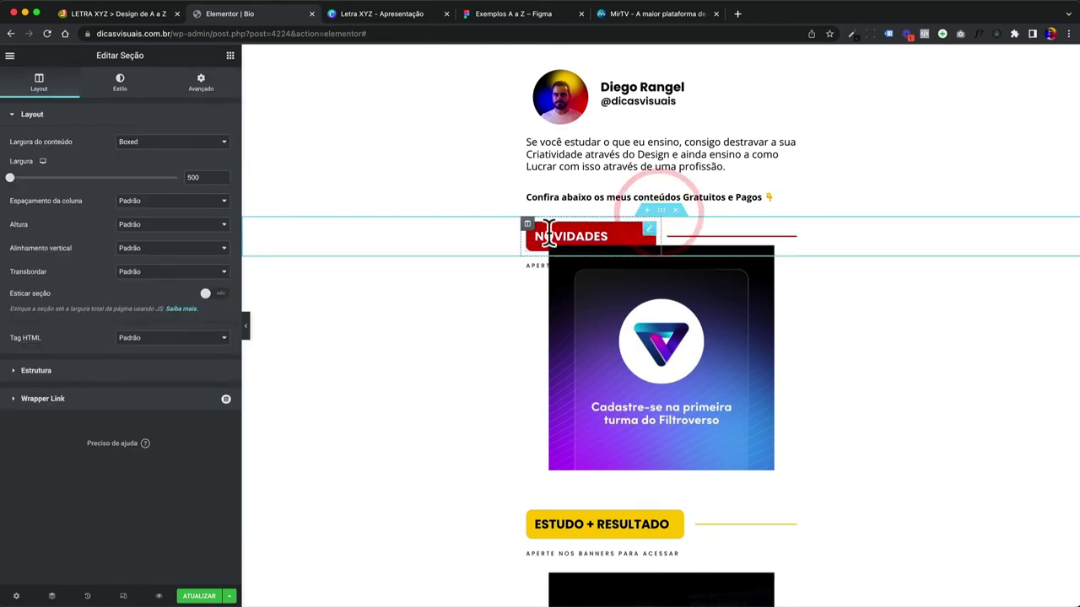
{"action": "left_click", "coordinate": [659, 211]}
{"action": "left_click", "coordinate": [206, 87]}
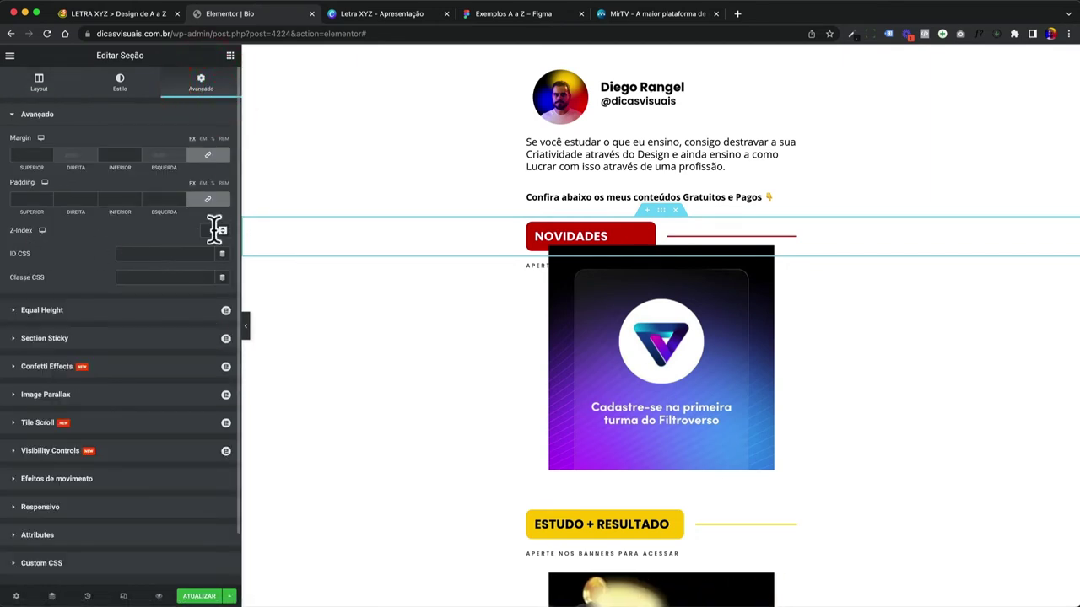
{"action": "left_click", "coordinate": [223, 228]}
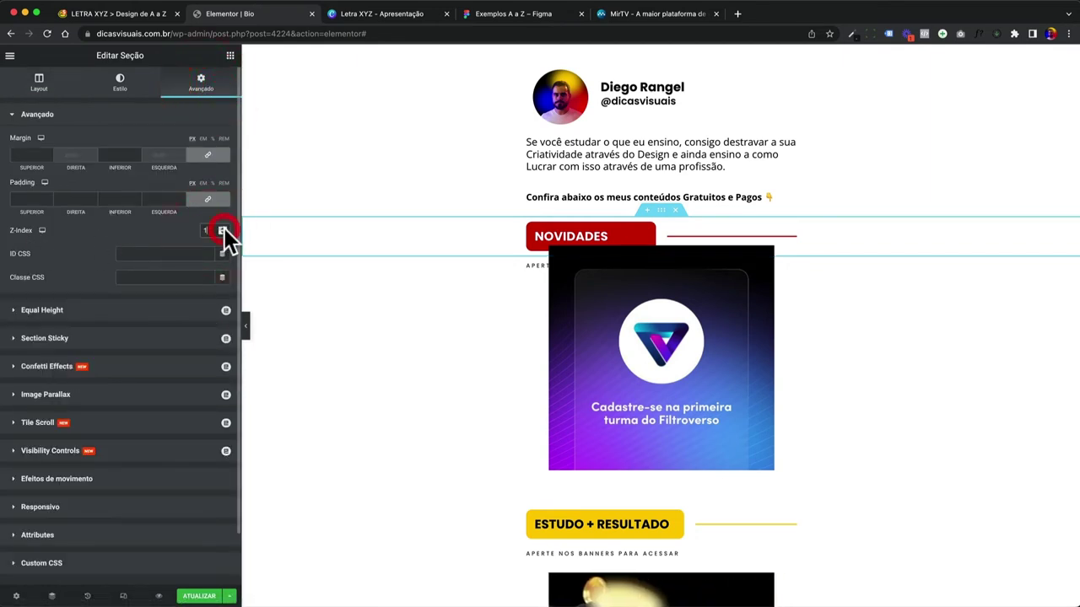
{"action": "left_click", "coordinate": [223, 228]}
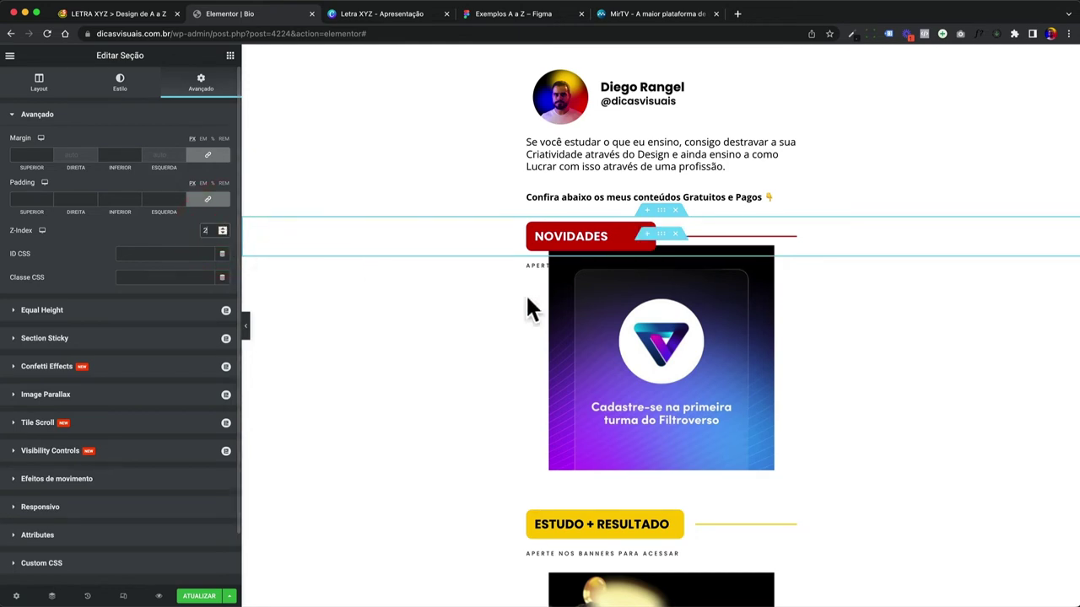
Set the Filtroverso banner section's Z-index to 1 and reopen the NOVIDADES section's settings
{"action": "right_click", "coordinate": [457, 351]}
{"action": "left_click", "coordinate": [469, 361]}
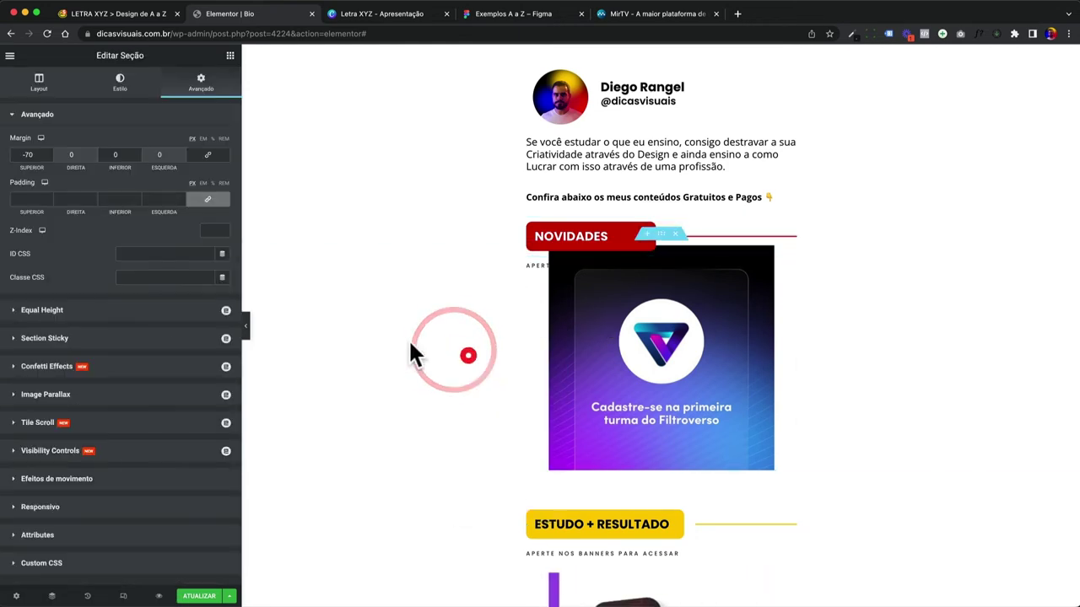
{"action": "left_click", "coordinate": [225, 232]}
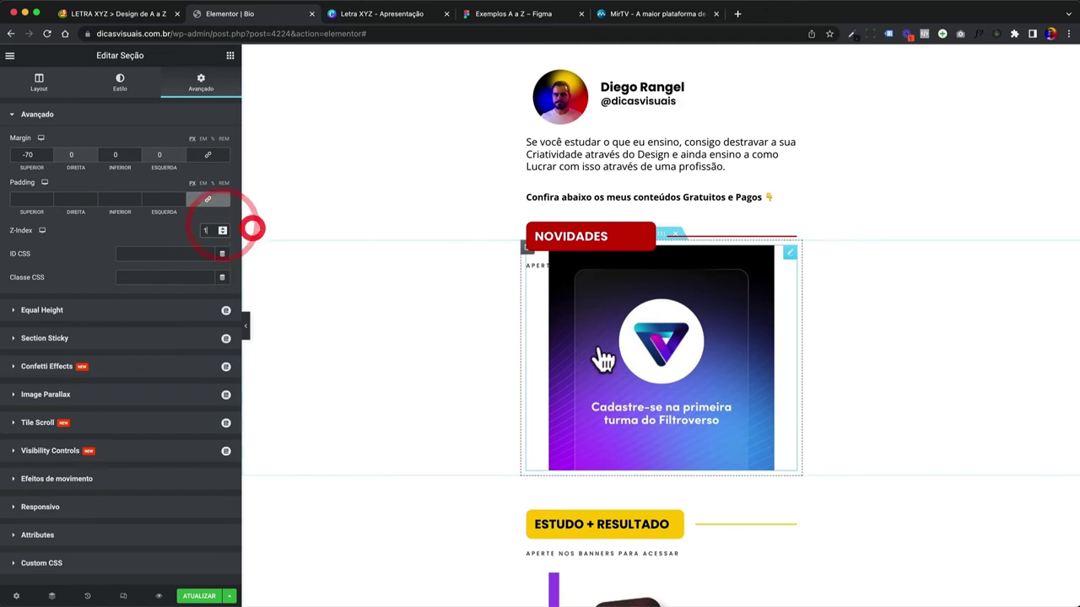
{"action": "right_click", "coordinate": [480, 232]}
{"action": "left_click", "coordinate": [500, 250]}
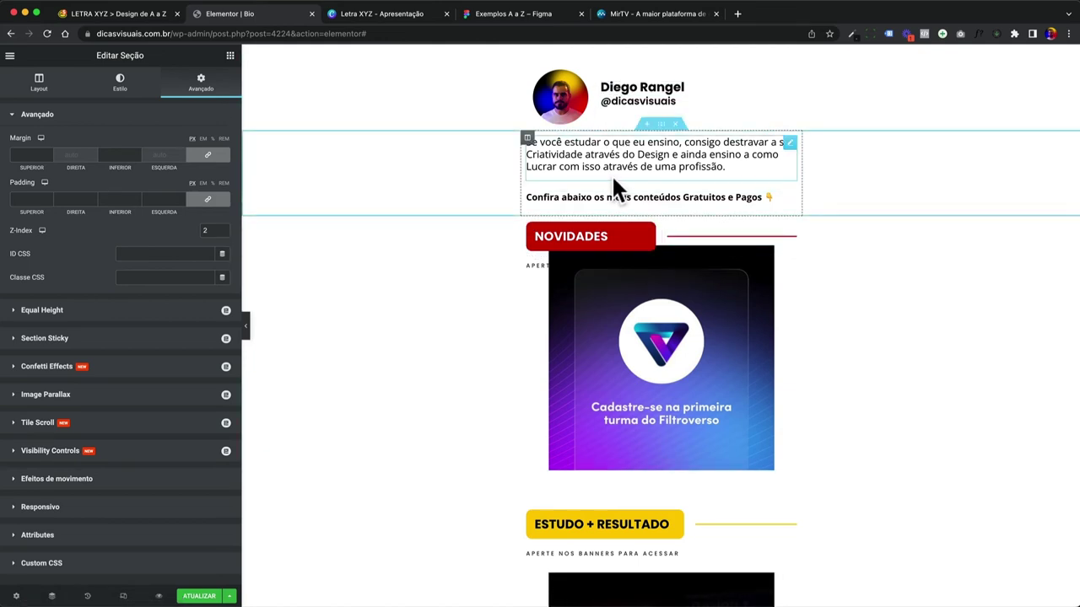
Switch to the MirTV site and examine how the stats box, laptop image and text sections overlap in depth
{"action": "left_click", "coordinate": [618, 17]}
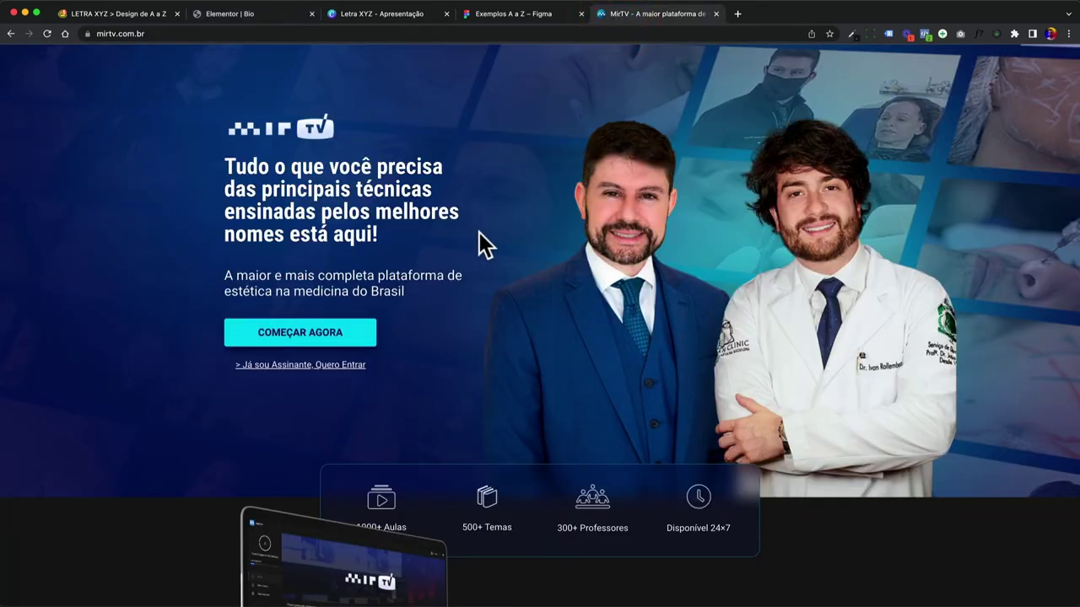
{"action": "scroll", "coordinate": [478, 236], "scroll_direction": "down", "scroll_amount": 4}
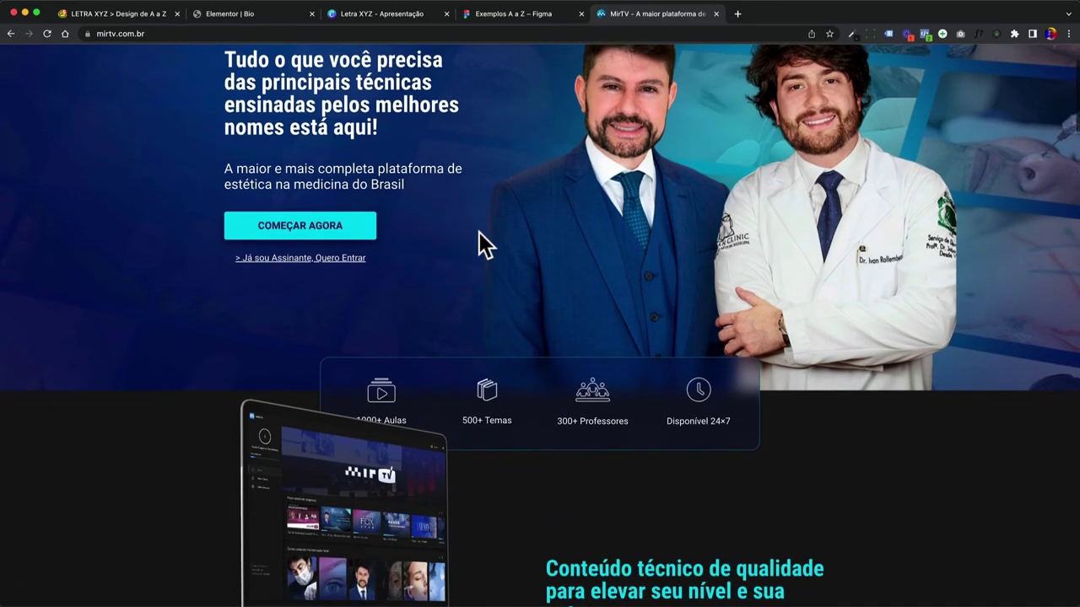
{"action": "left_click", "coordinate": [420, 332]}
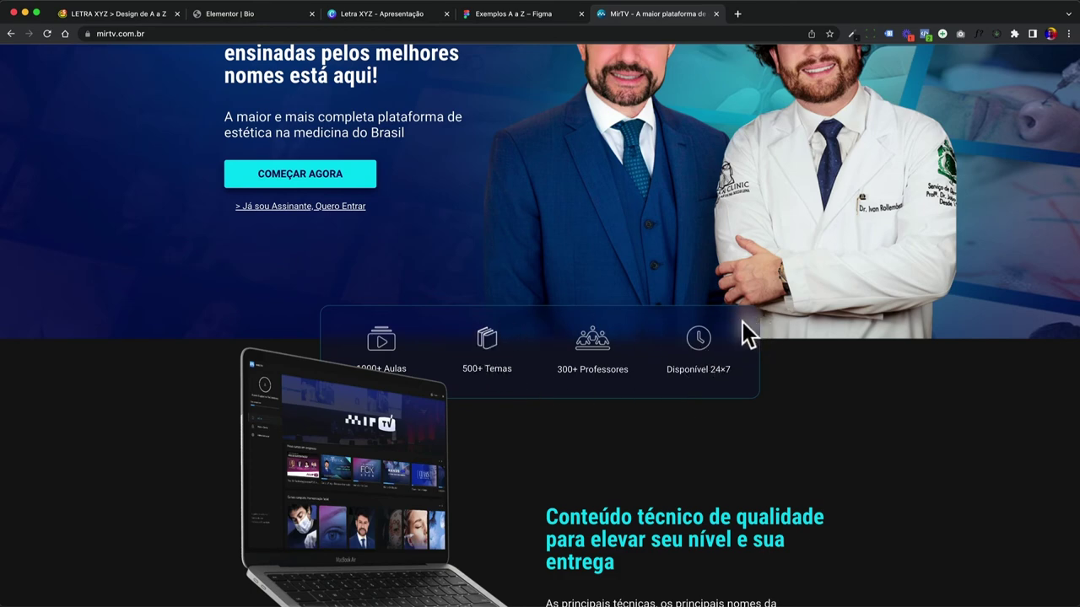
{"action": "scroll", "coordinate": [744, 333], "scroll_direction": "up", "scroll_amount": 2}
{"action": "scroll", "coordinate": [762, 386], "scroll_direction": "down", "scroll_amount": 4}
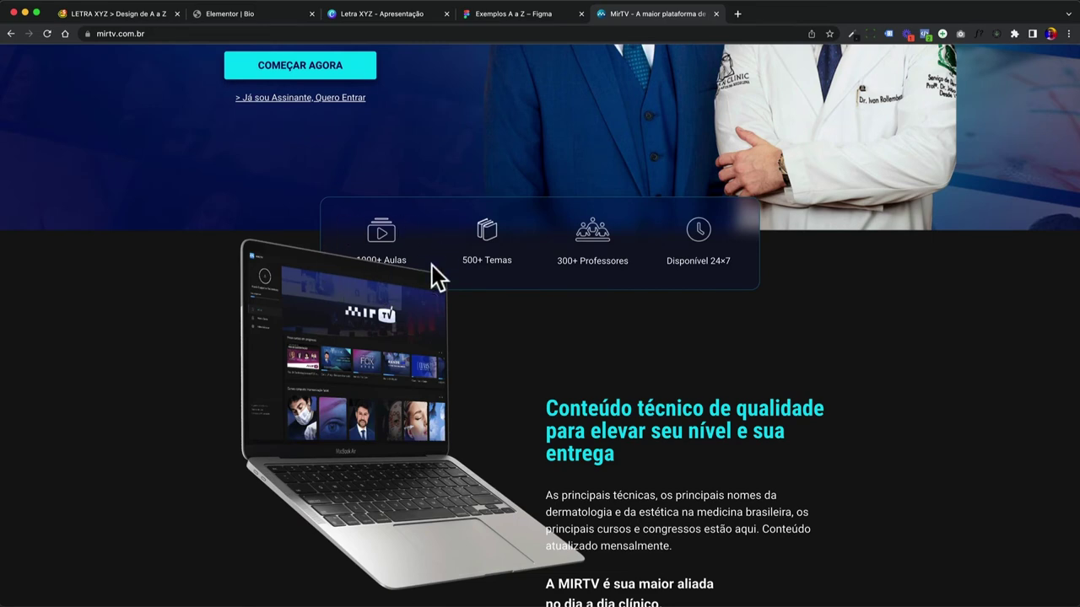
{"action": "scroll", "coordinate": [397, 276], "scroll_direction": "down", "scroll_amount": 5}
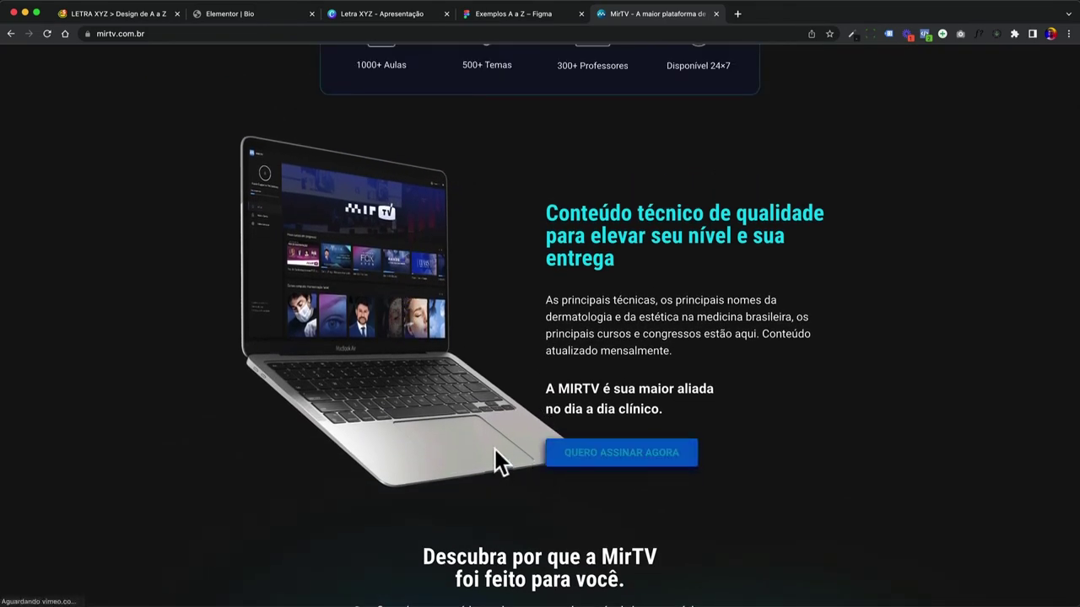
{"action": "scroll", "coordinate": [513, 455], "scroll_direction": "down", "scroll_amount": 1}
{"action": "scroll", "coordinate": [506, 434], "scroll_direction": "down", "scroll_amount": 1}
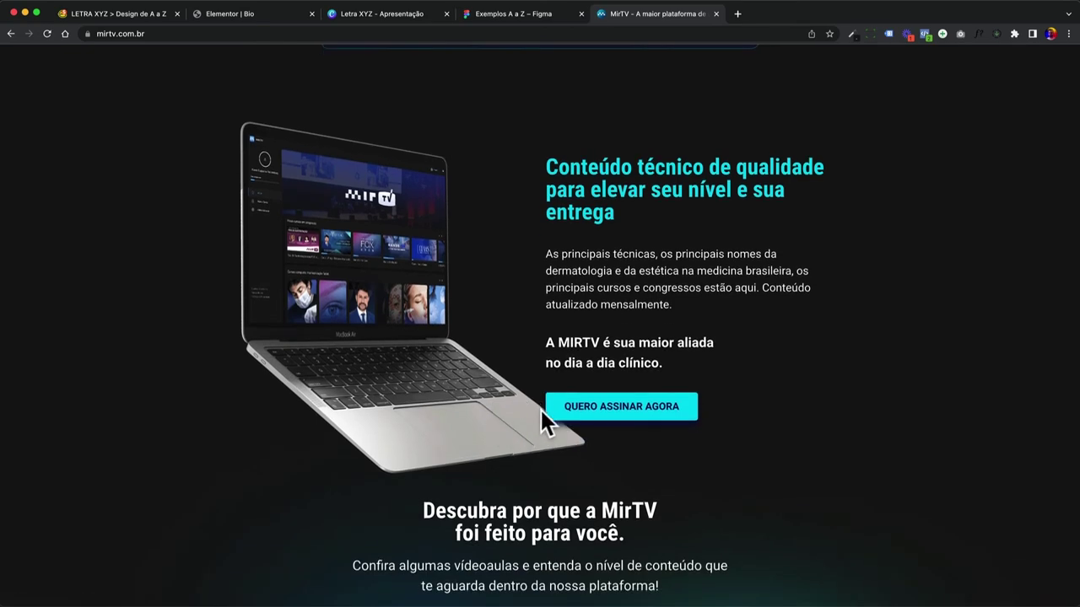
{"action": "scroll", "coordinate": [540, 407], "scroll_direction": "down", "scroll_amount": 7}
{"action": "scroll", "coordinate": [340, 197], "scroll_direction": "up", "scroll_amount": 5}
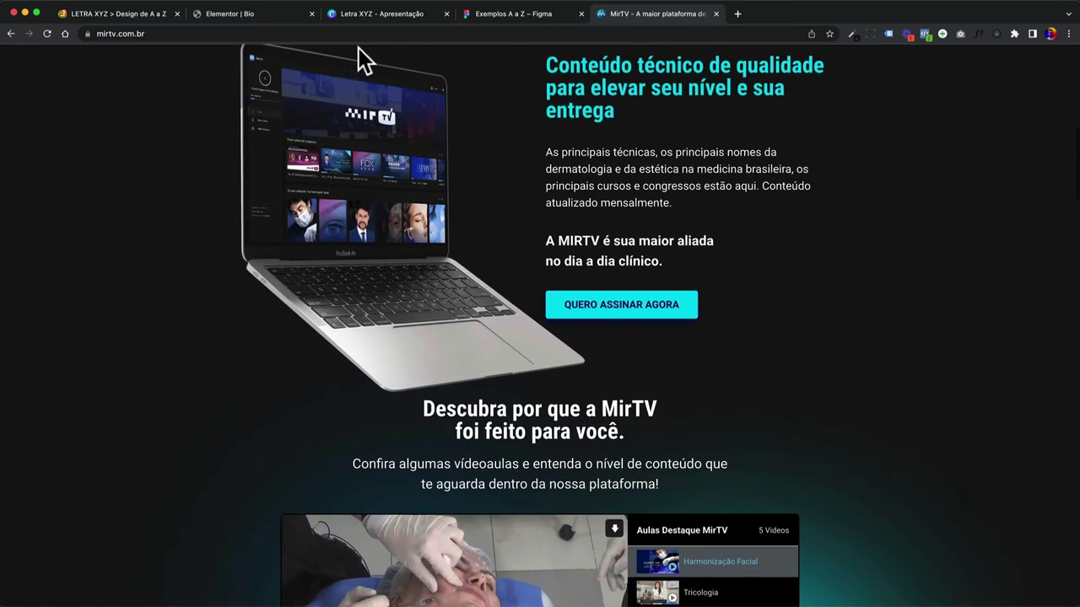
Return to the Canva presentation and highlight the "Zoom in / Zoom out" line on page 1
{"action": "left_click", "coordinate": [380, 17]}
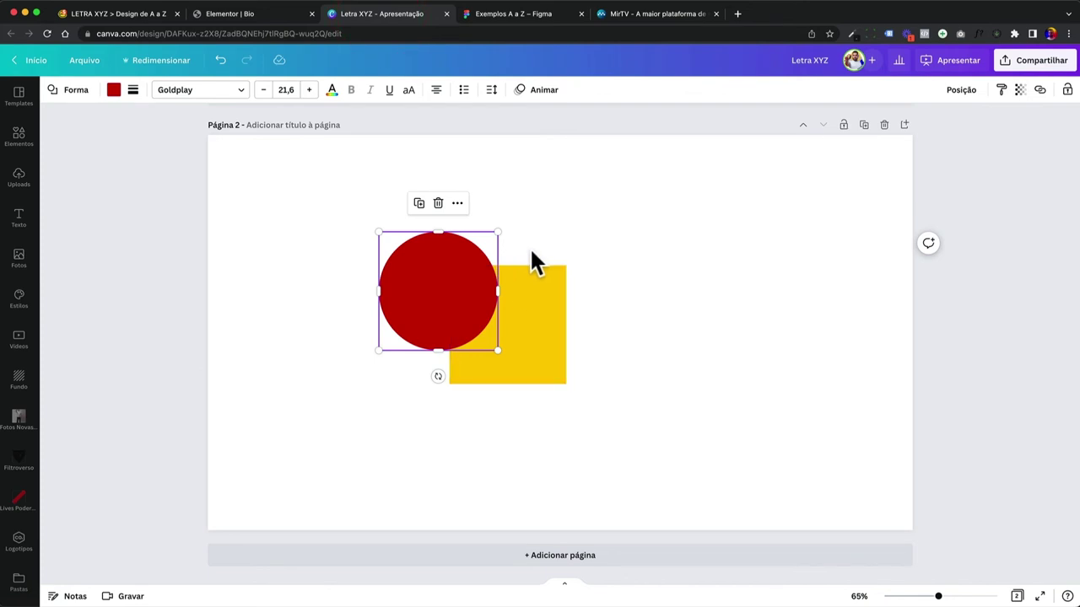
{"action": "scroll", "coordinate": [534, 263], "scroll_direction": "up", "scroll_amount": 5}
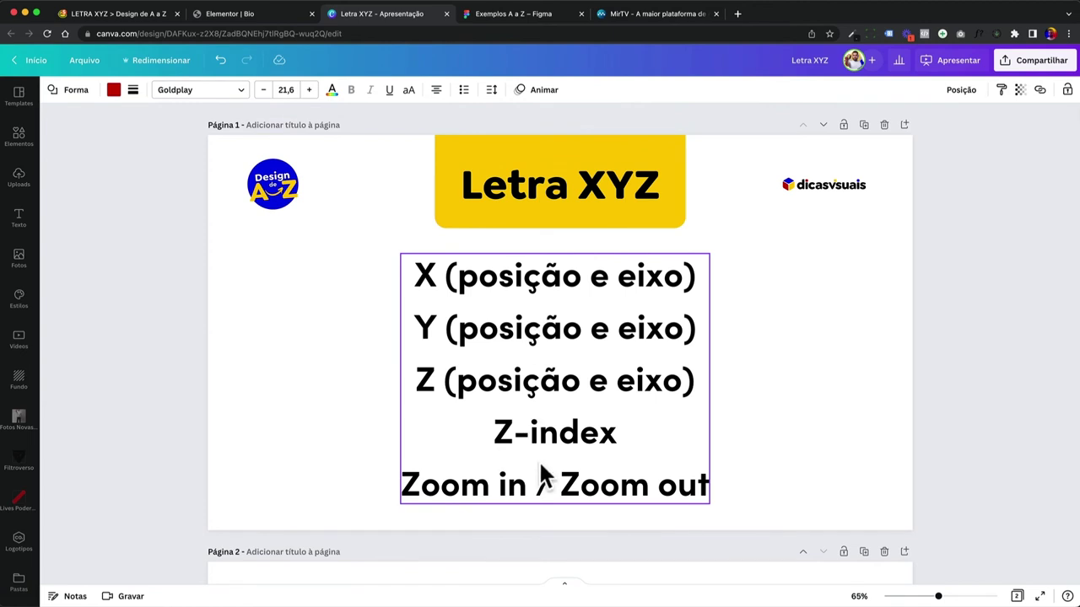
{"action": "left_click", "coordinate": [487, 490]}
{"action": "triple_click", "coordinate": [485, 481]}
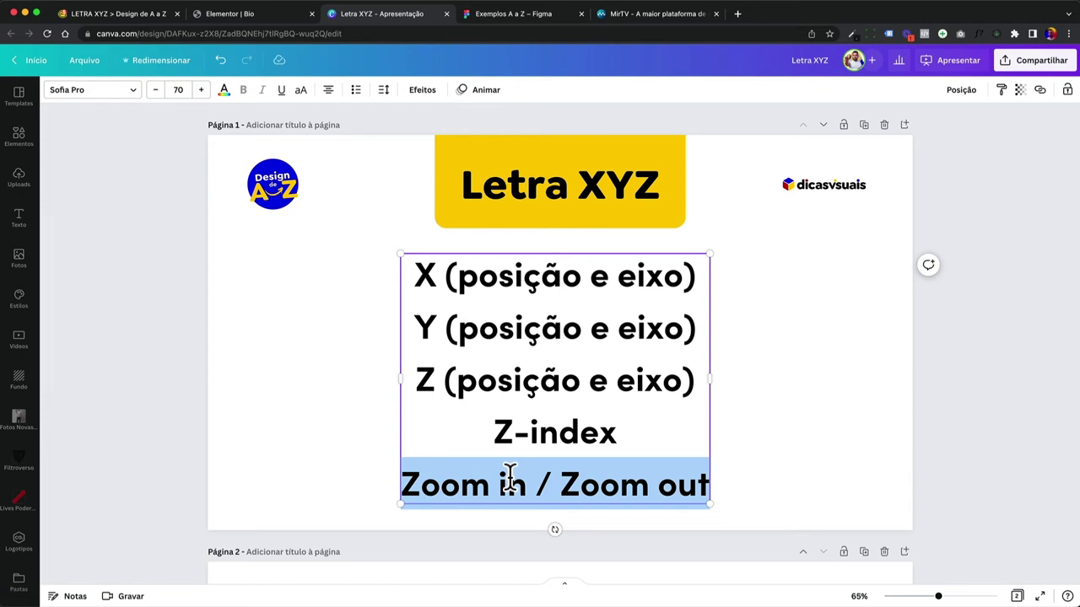
Zoom the presentation view in to about 135% and back out to about 42%
{"action": "left_click", "coordinate": [354, 470]}
{"action": "scroll", "coordinate": [366, 472], "scroll_direction": "down", "scroll_amount": 8}
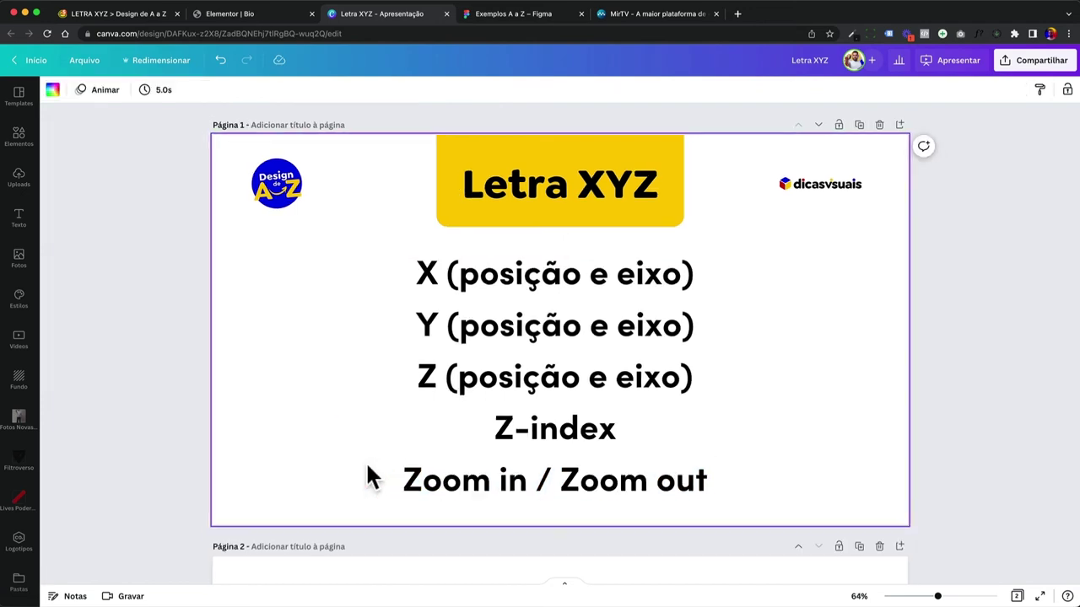
{"action": "scroll", "coordinate": [545, 309], "scroll_direction": "up", "scroll_amount": 10}
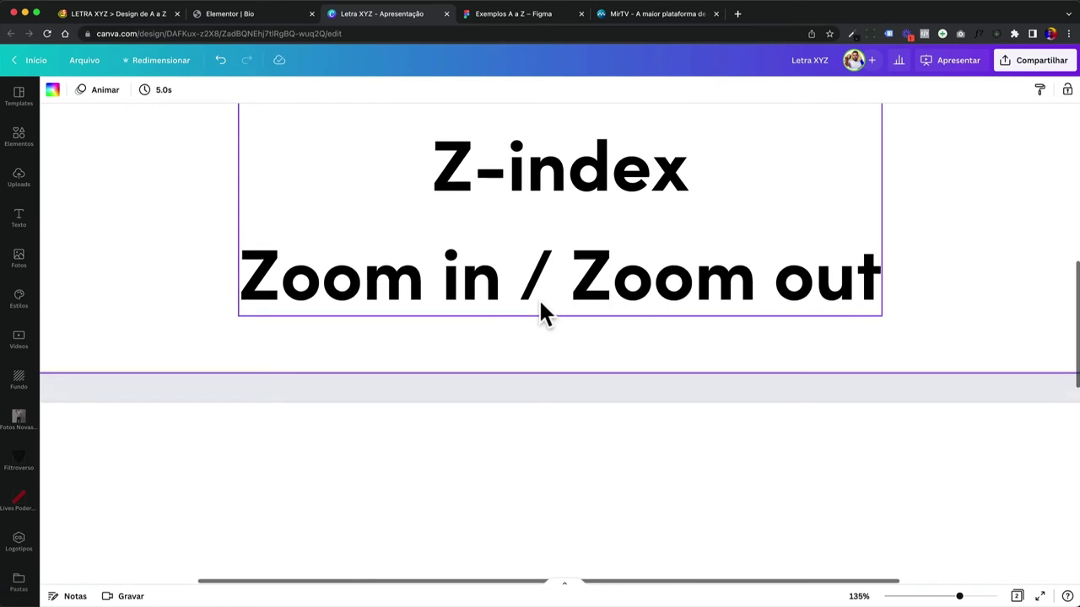
{"action": "scroll", "coordinate": [504, 388], "scroll_direction": "down", "scroll_amount": 8}
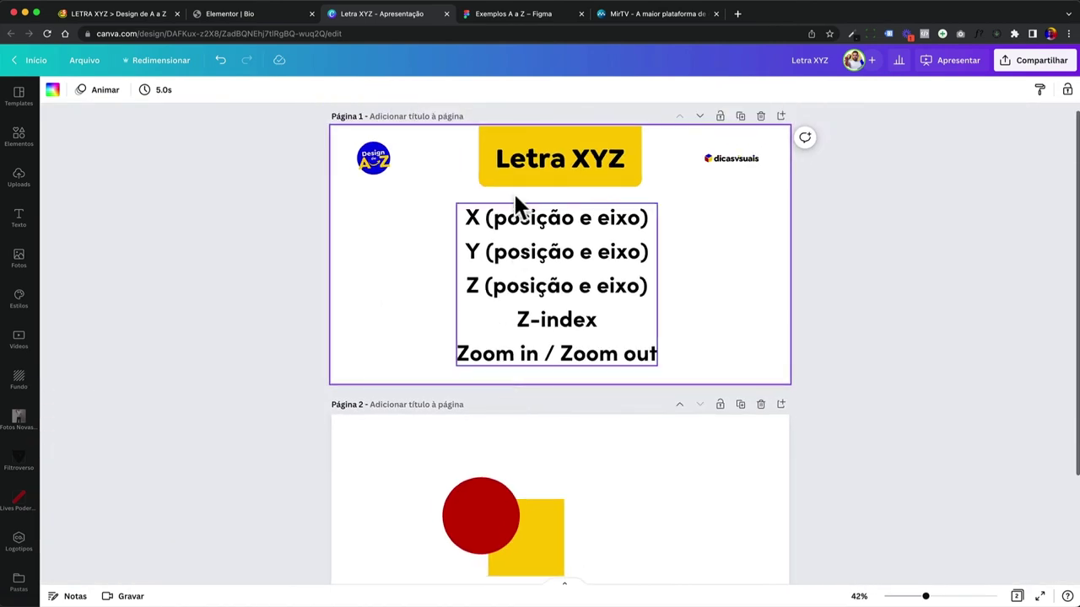
Switch to the Figma file and shrink Rectangle 1 about its centre to about 864 × 1296 inside Frame 2, at X 68, Y 102
{"action": "left_click", "coordinate": [513, 25]}
{"action": "left_click", "coordinate": [365, 255]}
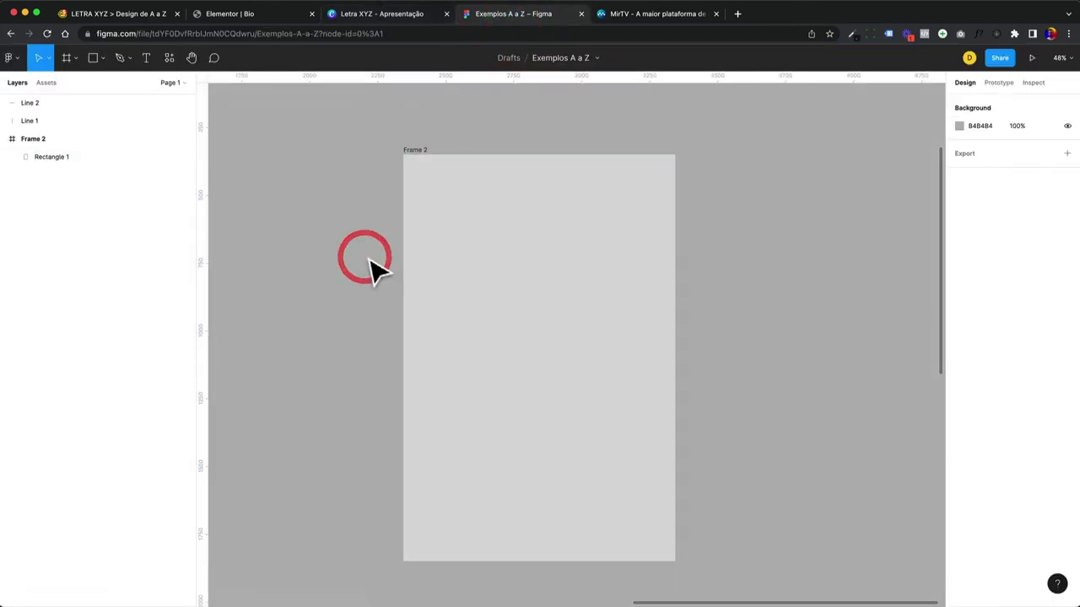
{"action": "left_click", "coordinate": [445, 242]}
{"action": "left_click_drag", "start_coordinate": [404, 155], "coordinate": [422, 183]}
{"action": "key", "text": "super+z"}
{"action": "left_click", "coordinate": [456, 191]}
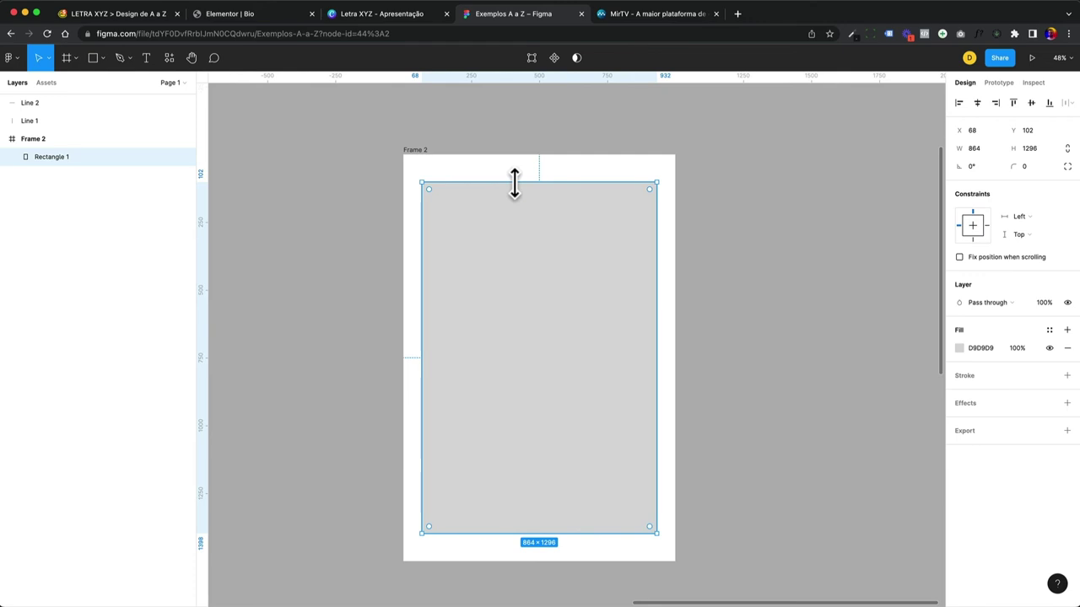
{"action": "left_click", "coordinate": [369, 188]}
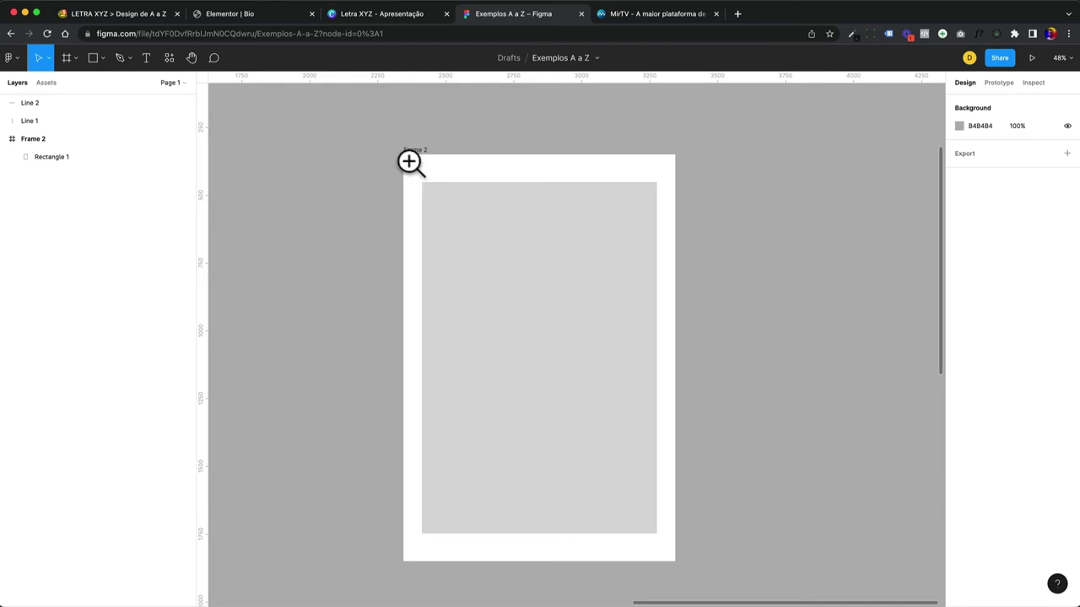
Zoom into Frame 2's upper-left corner, compare views at 200% and 100%, and fit the lines and frame back in view
{"action": "left_click_drag", "start_coordinate": [398, 142], "coordinate": [472, 209]}
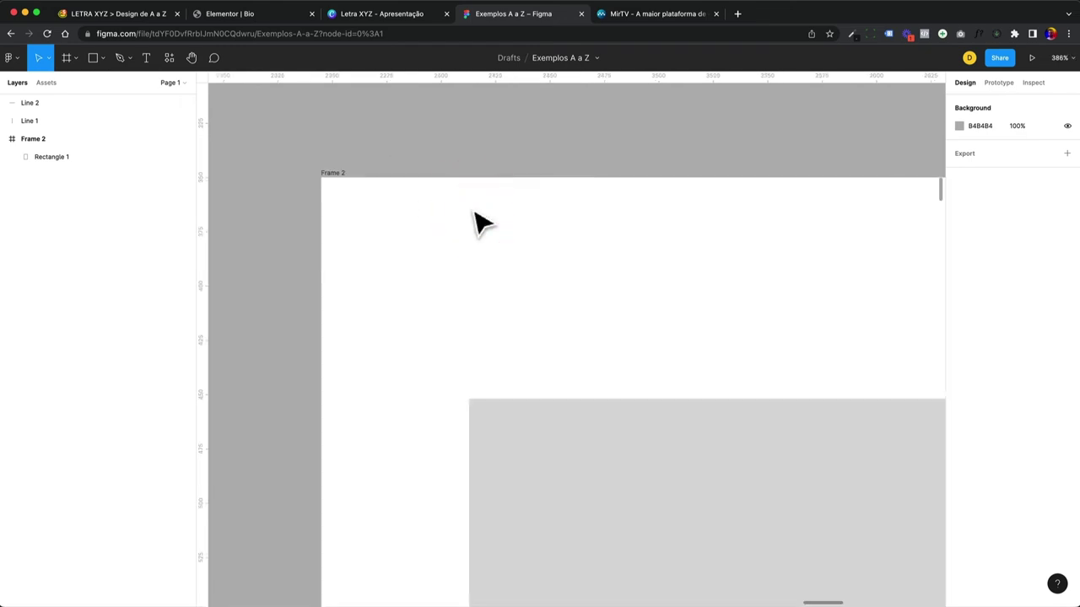
{"action": "key", "text": "shift+1"}
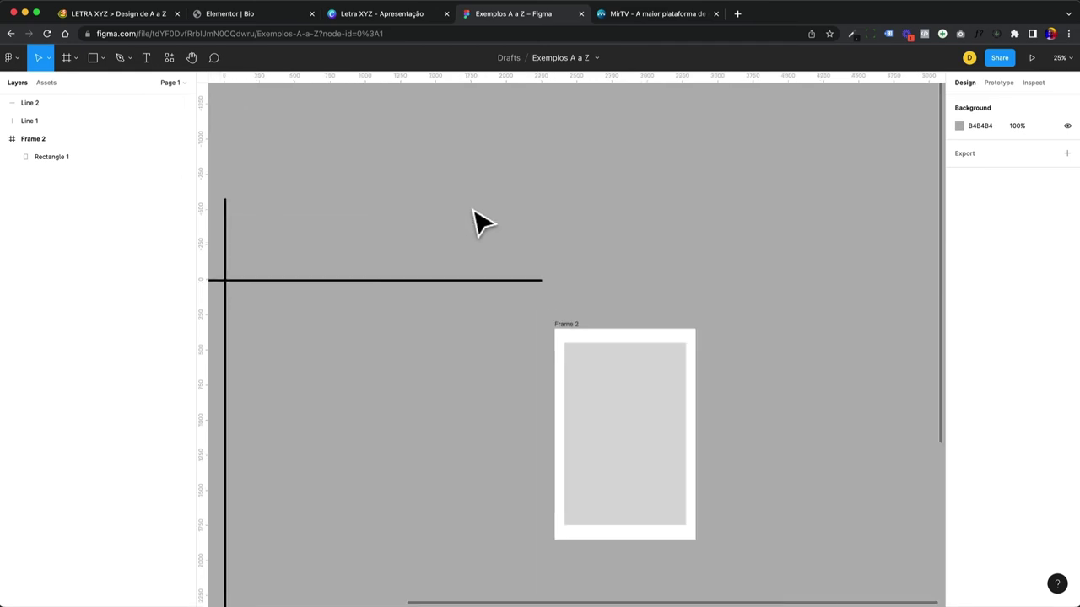
{"action": "key", "text": "shift+equal"}
{"action": "key", "text": "shift+equal"}
{"action": "key", "text": "shift+equal"}
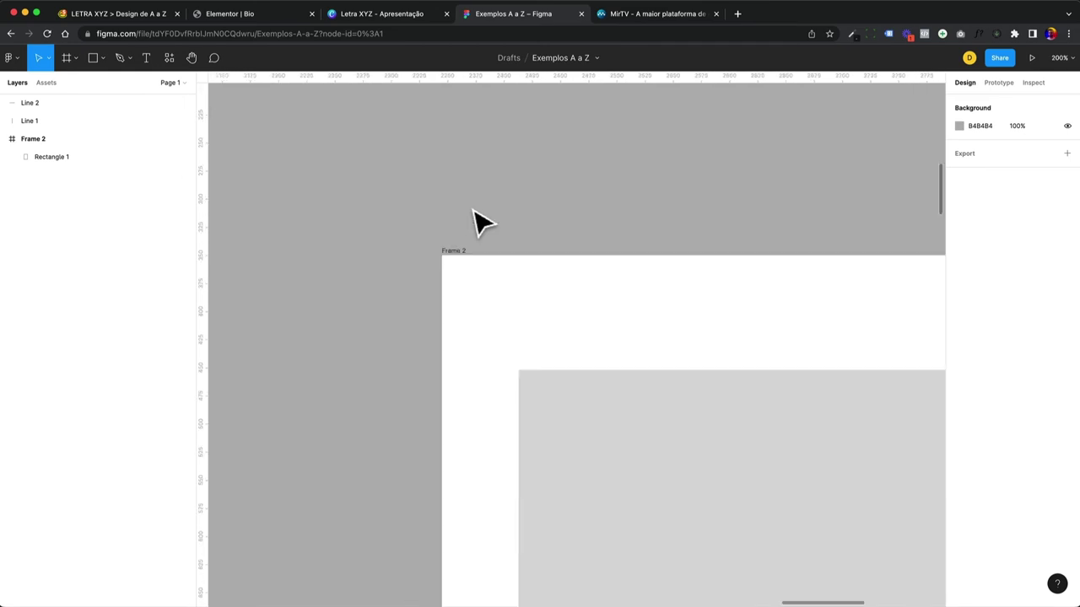
{"action": "key", "text": "shift+0"}
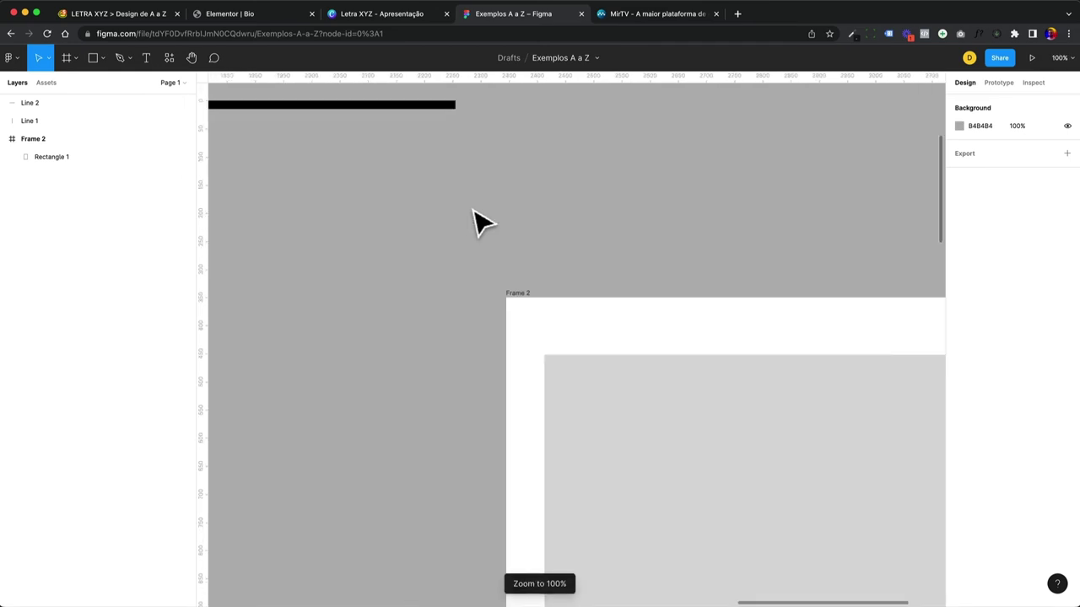
{"action": "key", "text": "shift+1"}
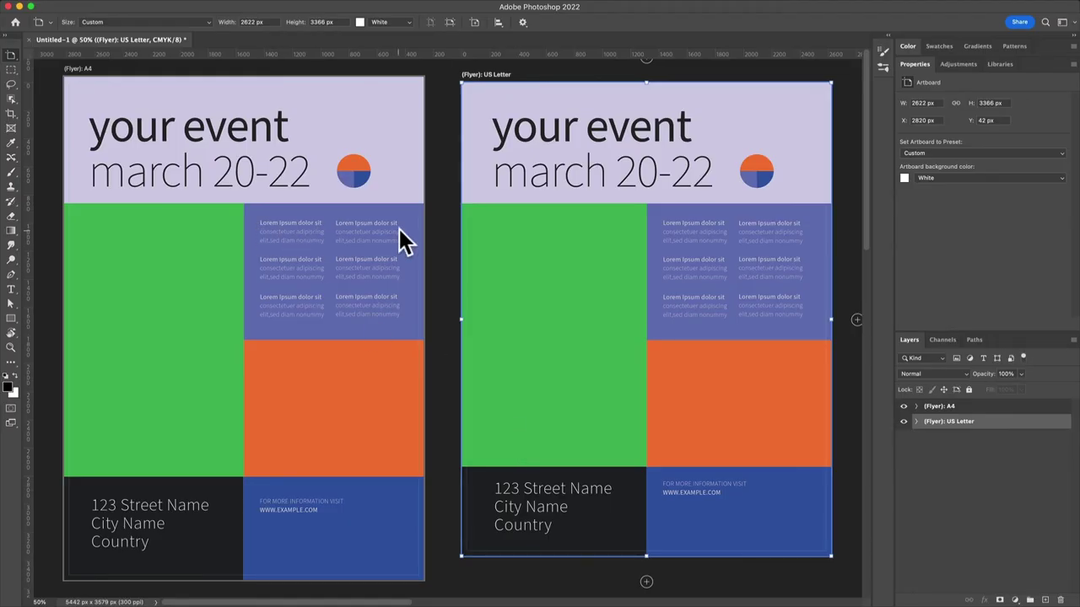
In the Photoshop flyer document, scrub the zoom on the artboards and try the 100%, Fit Screen and Fill Screen views
{"action": "key", "text": "z"}
{"action": "left_click_drag", "start_coordinate": [762, 176], "coordinate": [621, 264]}
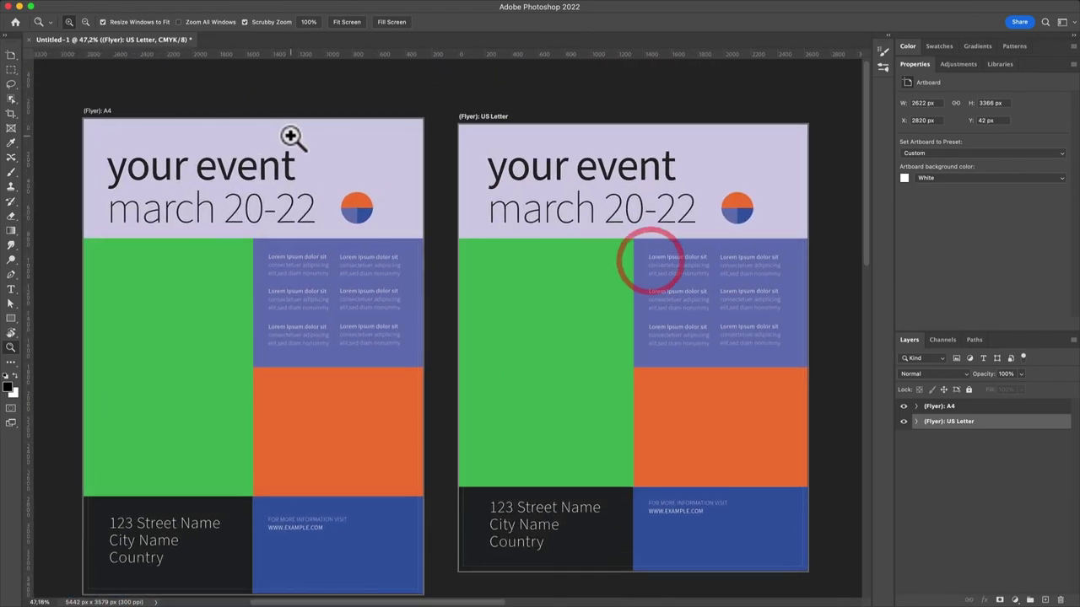
{"action": "left_click", "coordinate": [309, 23]}
{"action": "left_click", "coordinate": [347, 23]}
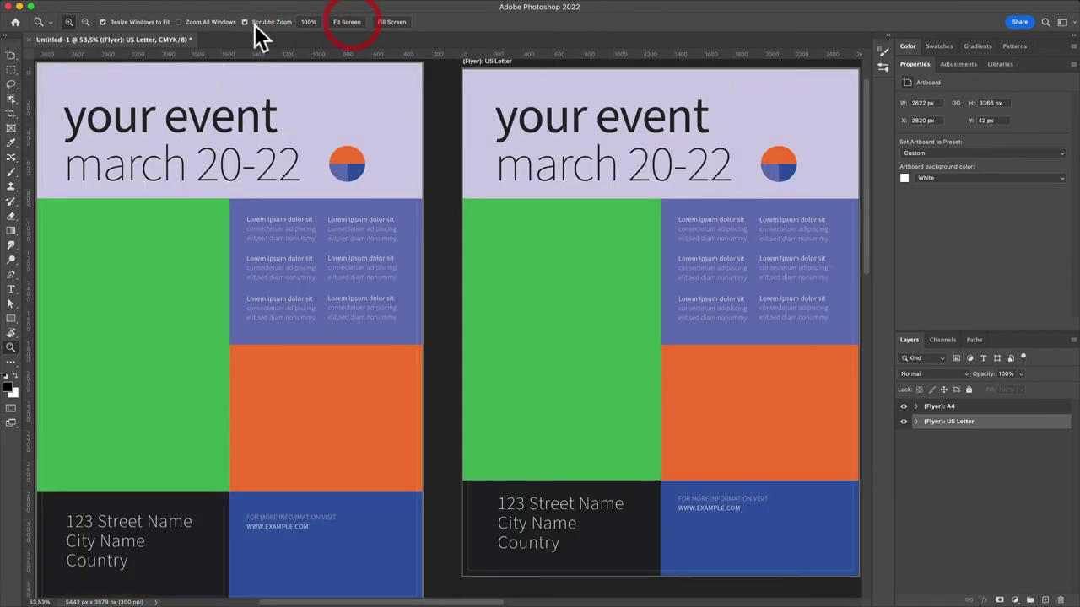
{"action": "left_click", "coordinate": [400, 23]}
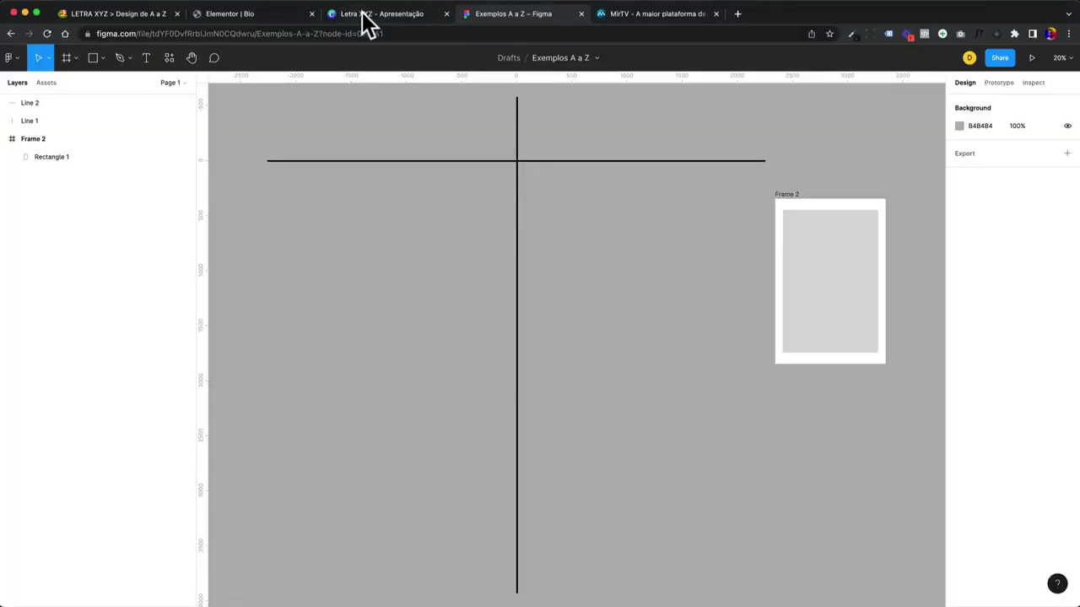
Return to the Canva presentation, zoom page 1 to about 83% and place the text cursor in the "Zoom in / Zoom out" line
{"action": "left_click", "coordinate": [365, 13]}
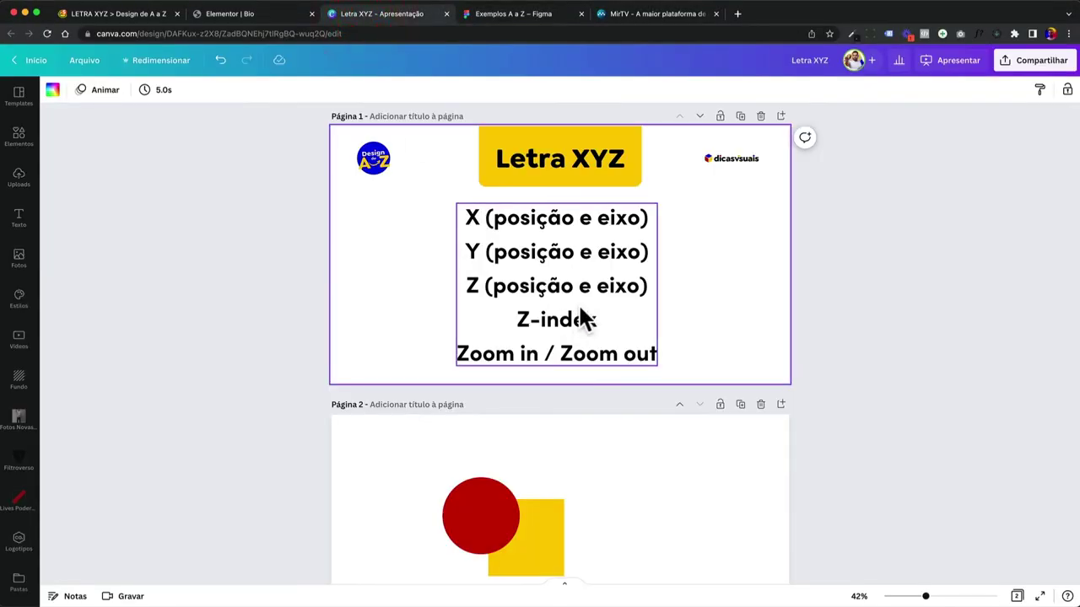
{"action": "scroll", "coordinate": [579, 311], "scroll_direction": "up", "scroll_amount": 8, "text": "ctrl"}
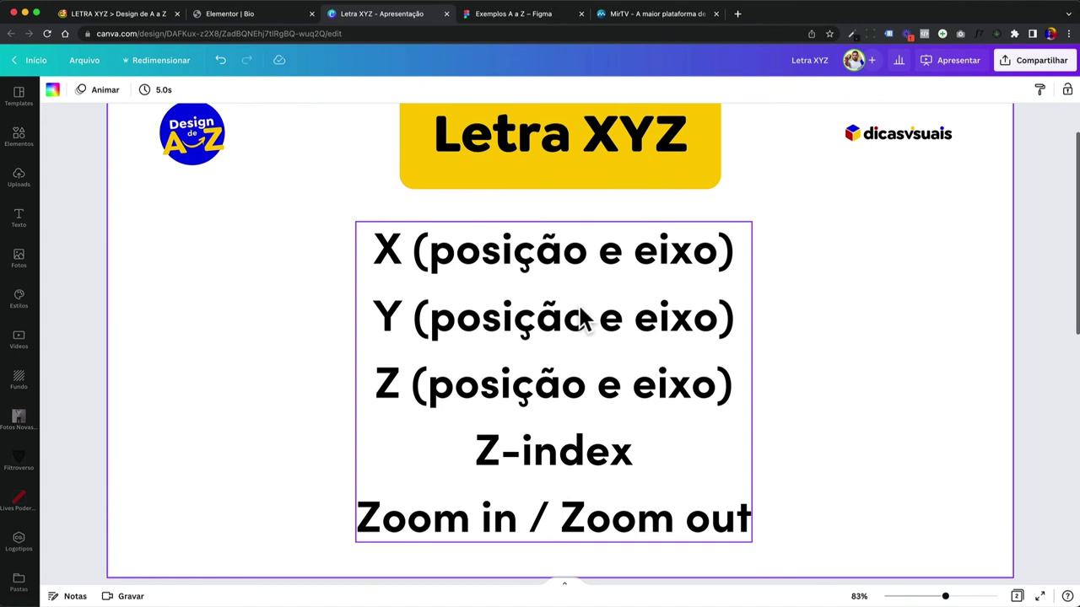
{"action": "triple_click", "coordinate": [499, 517]}
{"action": "left_click", "coordinate": [499, 516]}
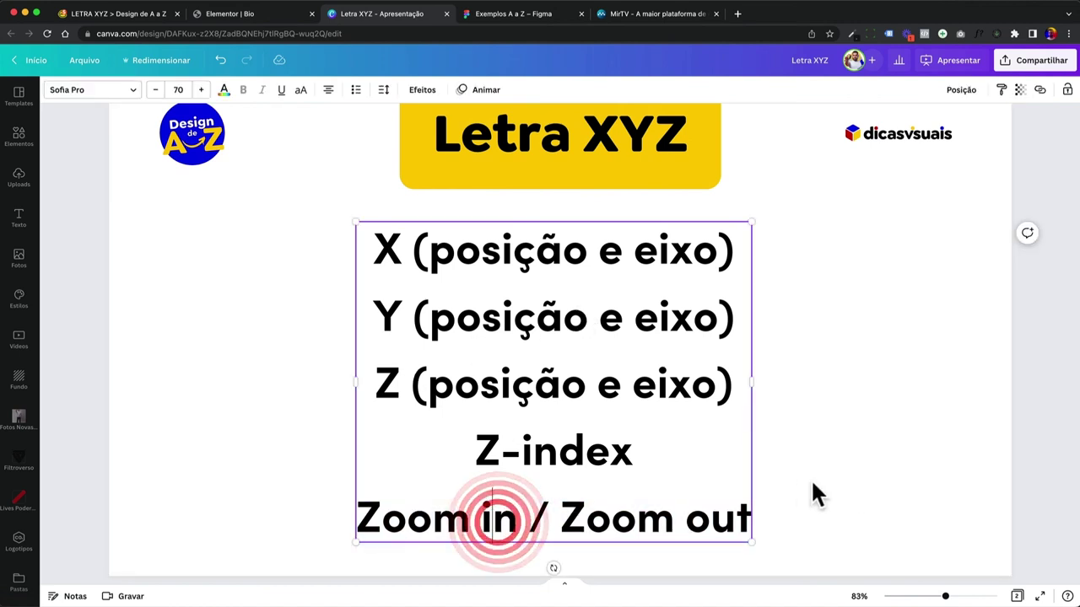